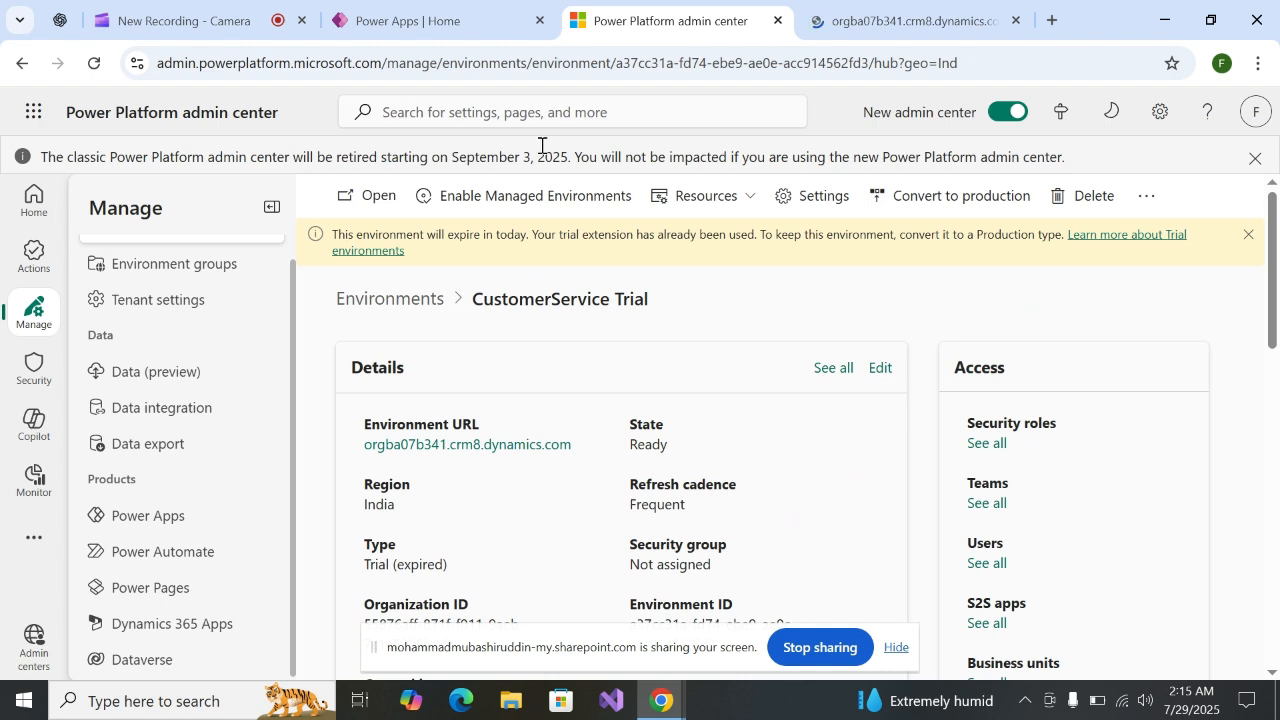
Switch to the environment's Dynamics 365 page and examine its published apps and the apps being edited
click(913, 10)
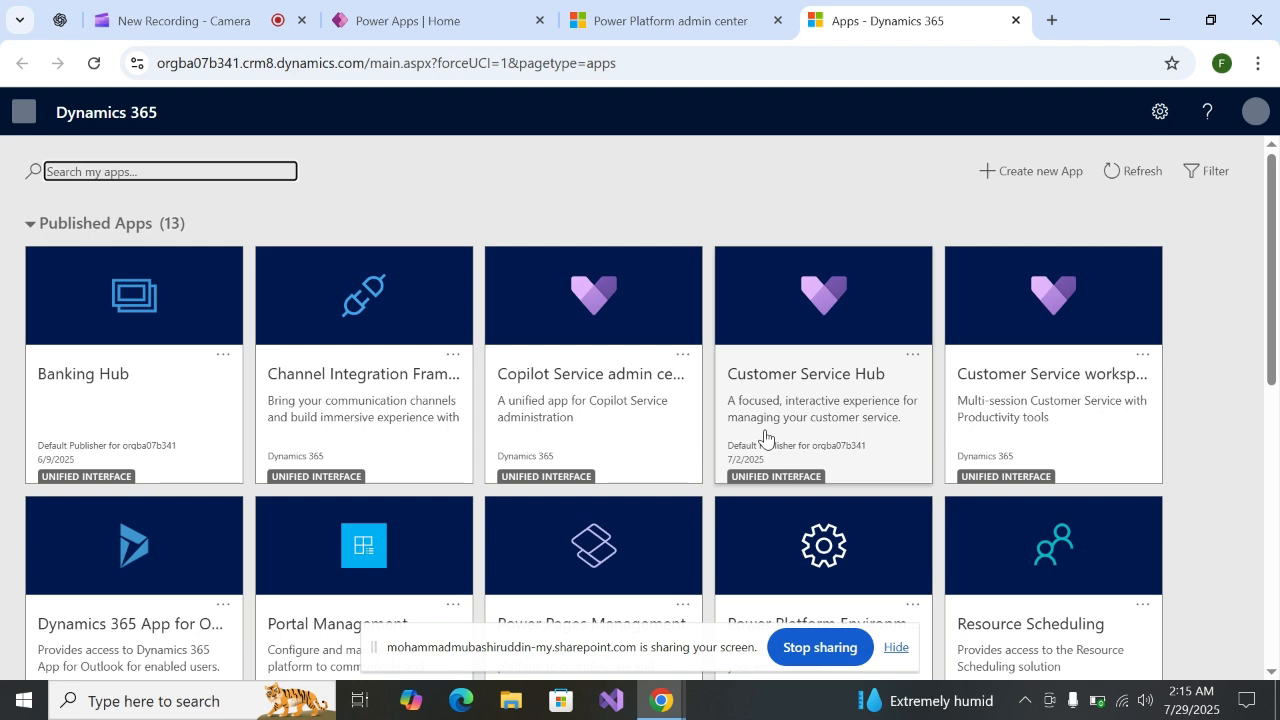
scroll(765, 437, down, 5)
scroll(496, 378, up, 2)
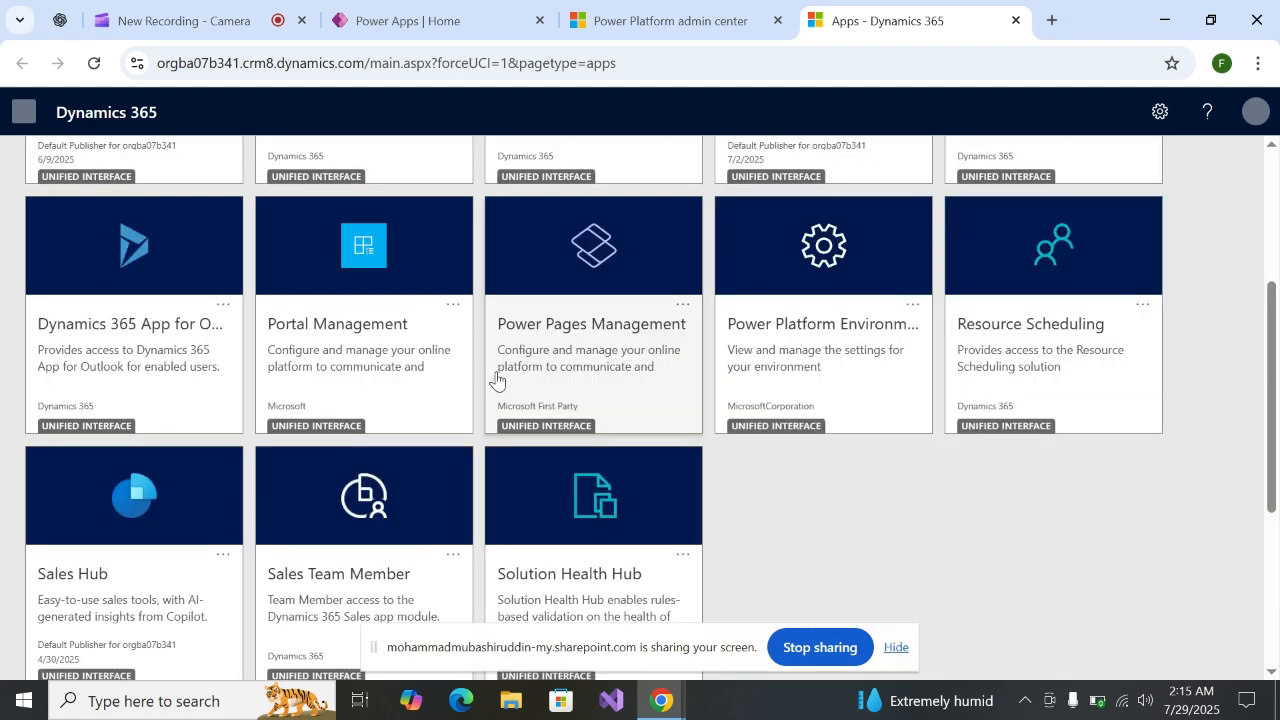
scroll(496, 378, down, 1)
scroll(669, 425, up, 3)
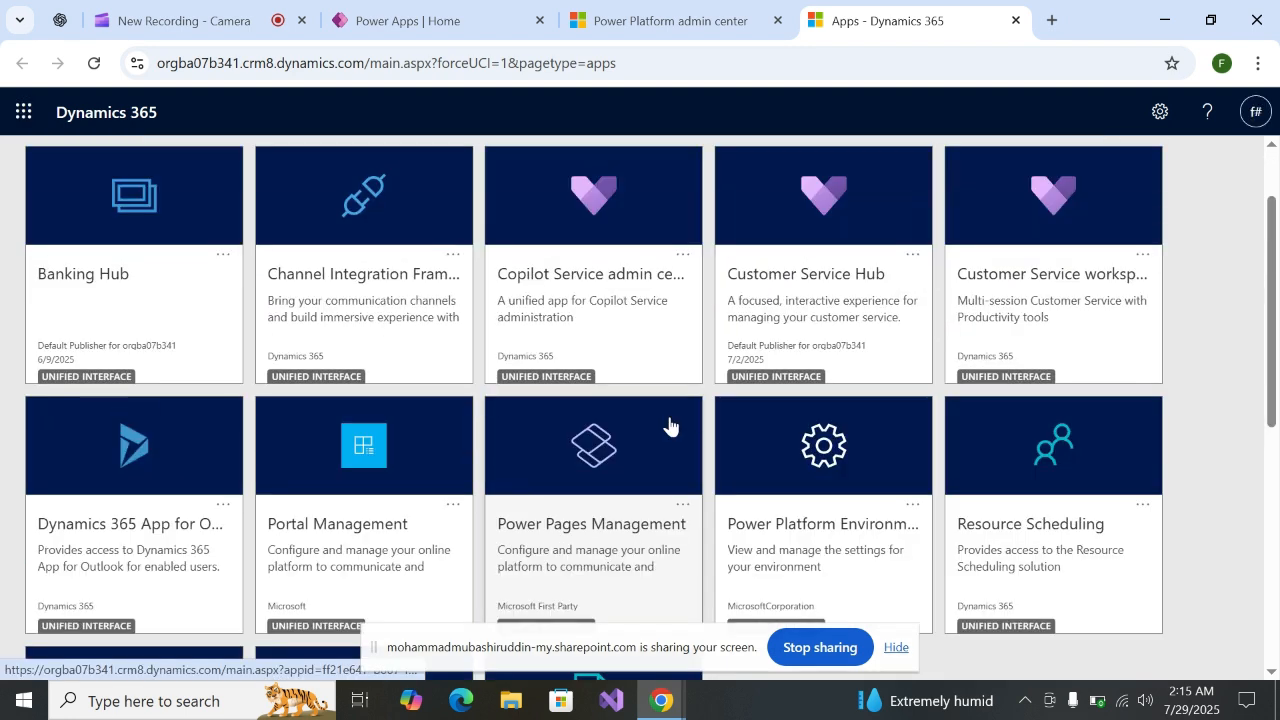
scroll(672, 415, up, 1)
scroll(878, 404, down, 2)
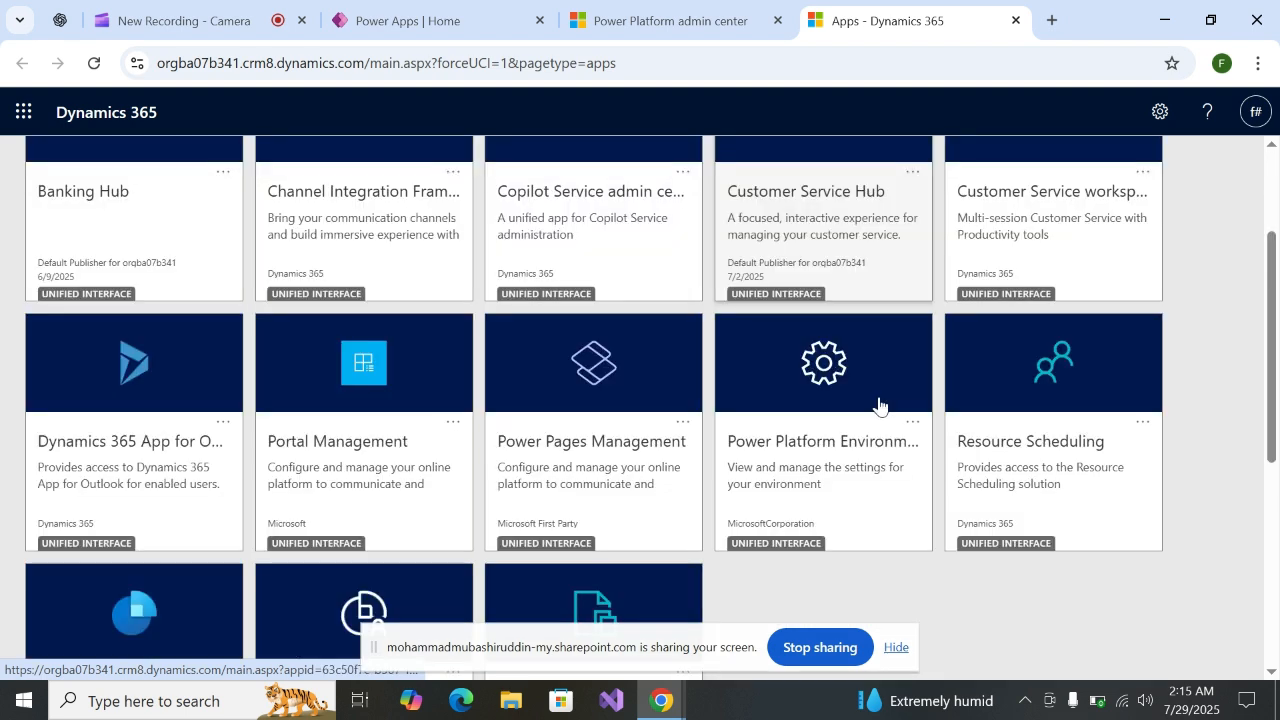
scroll(193, 358, up, 2)
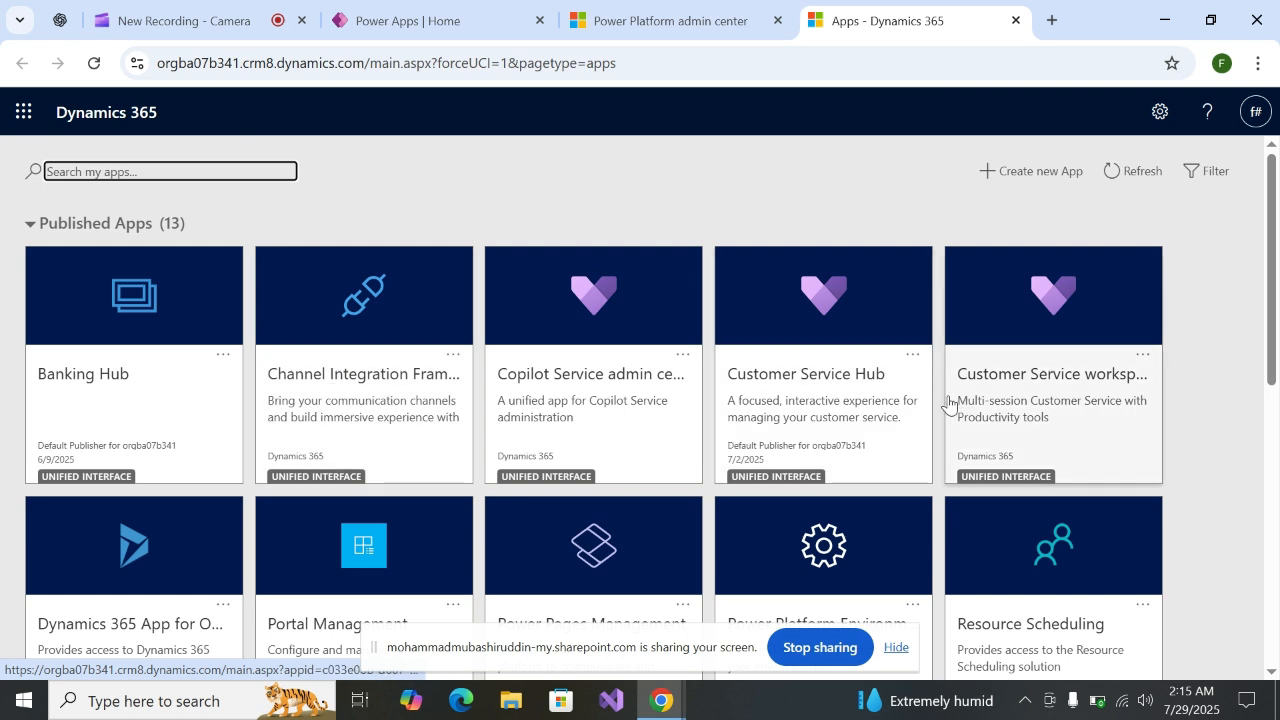
scroll(162, 521, down, 1)
scroll(162, 521, down, 1)
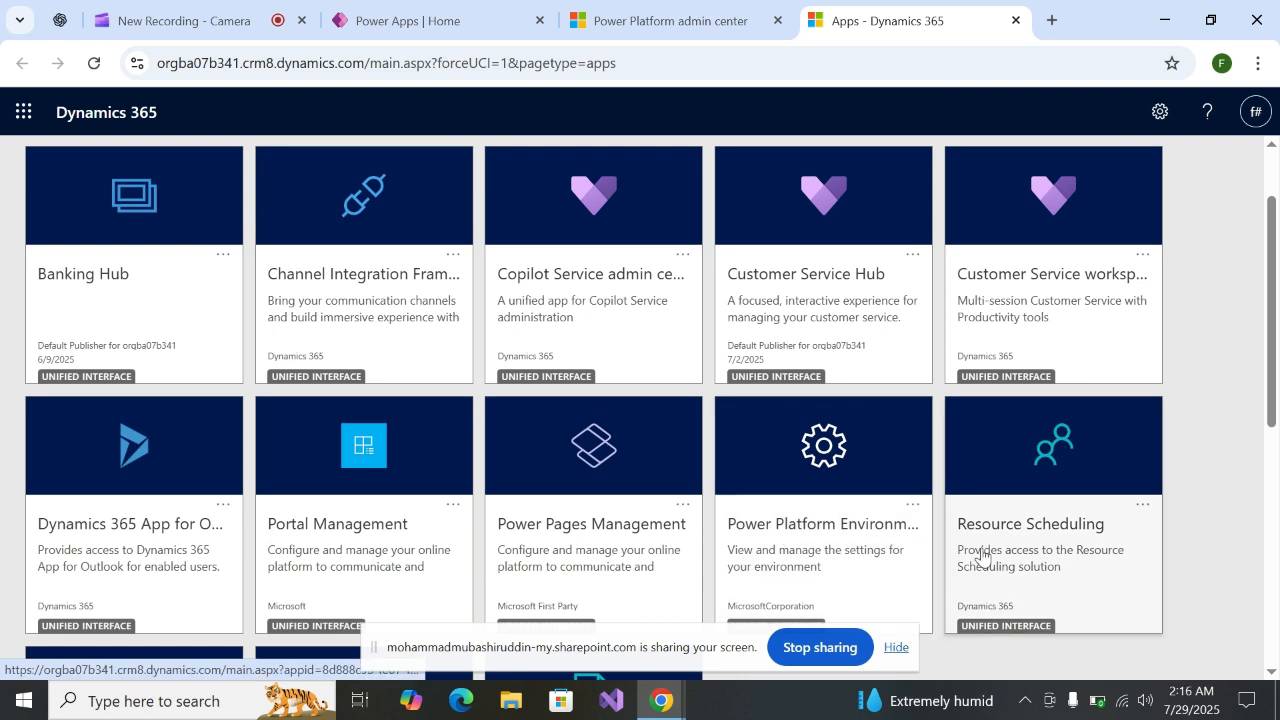
scroll(995, 535, down, 1)
scroll(207, 590, down, 5)
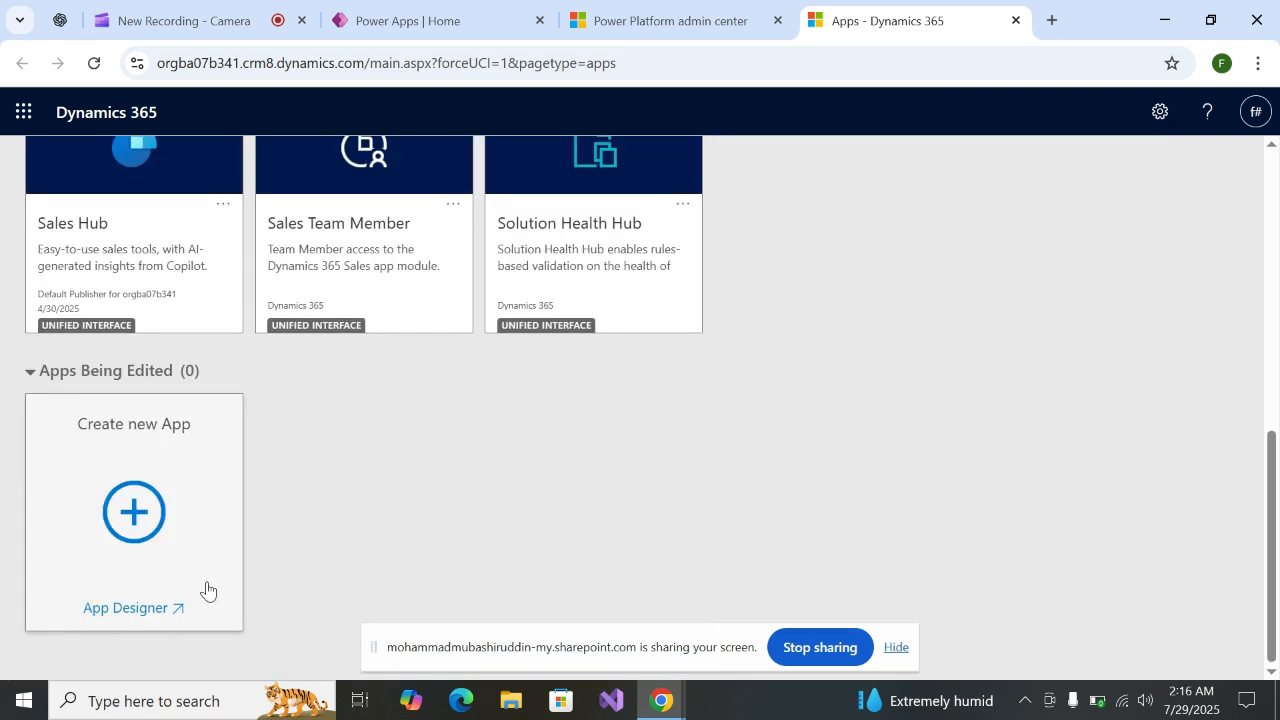
scroll(230, 480, up, 1)
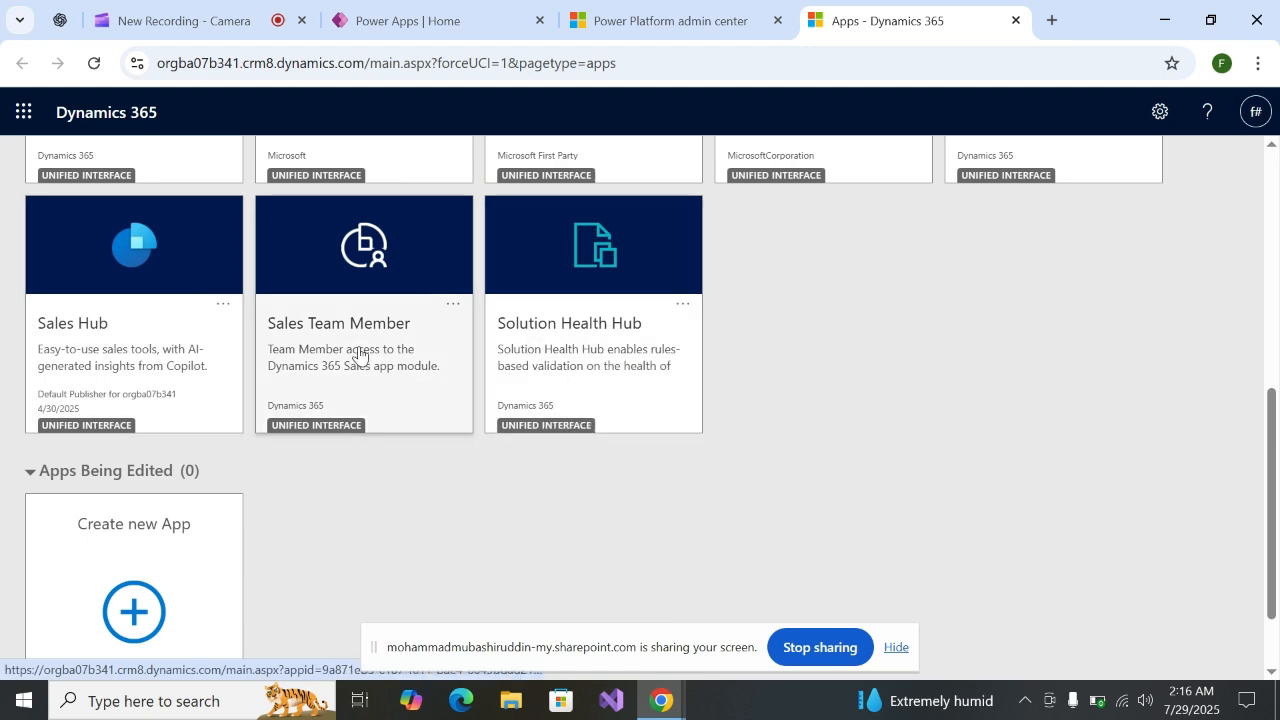
scroll(1036, 217, up, 3)
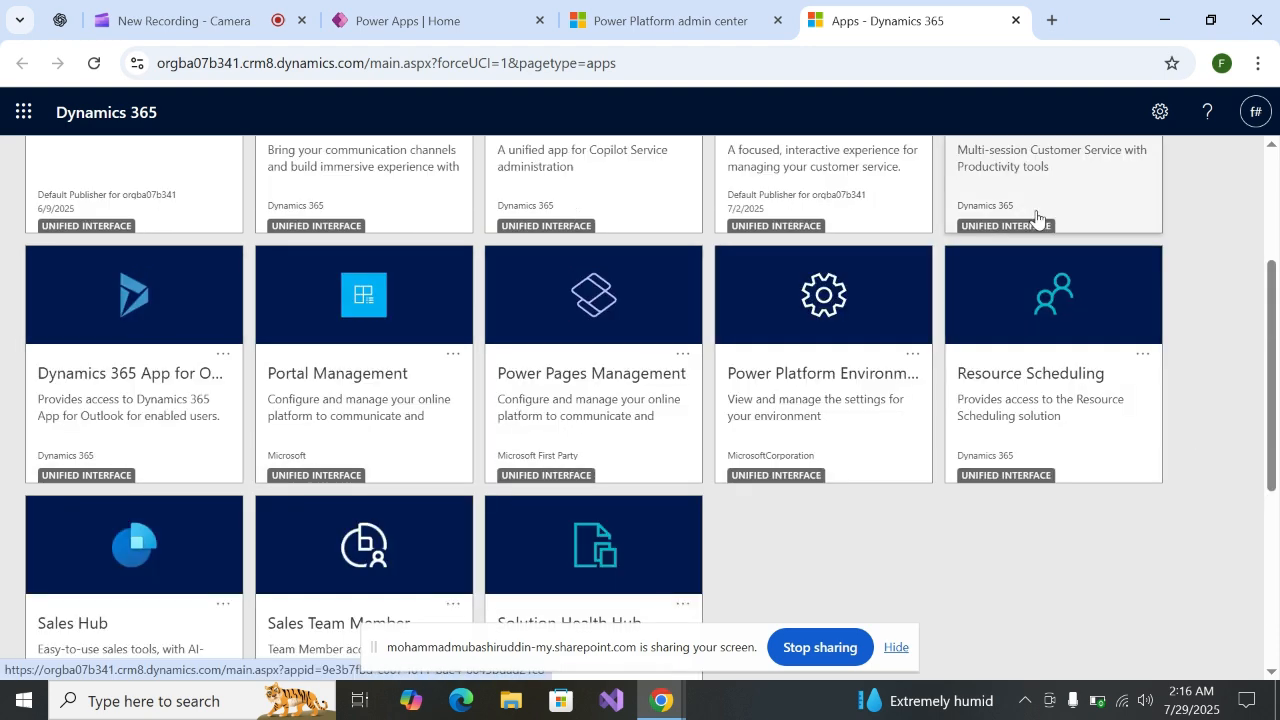
scroll(957, 188, down, 3)
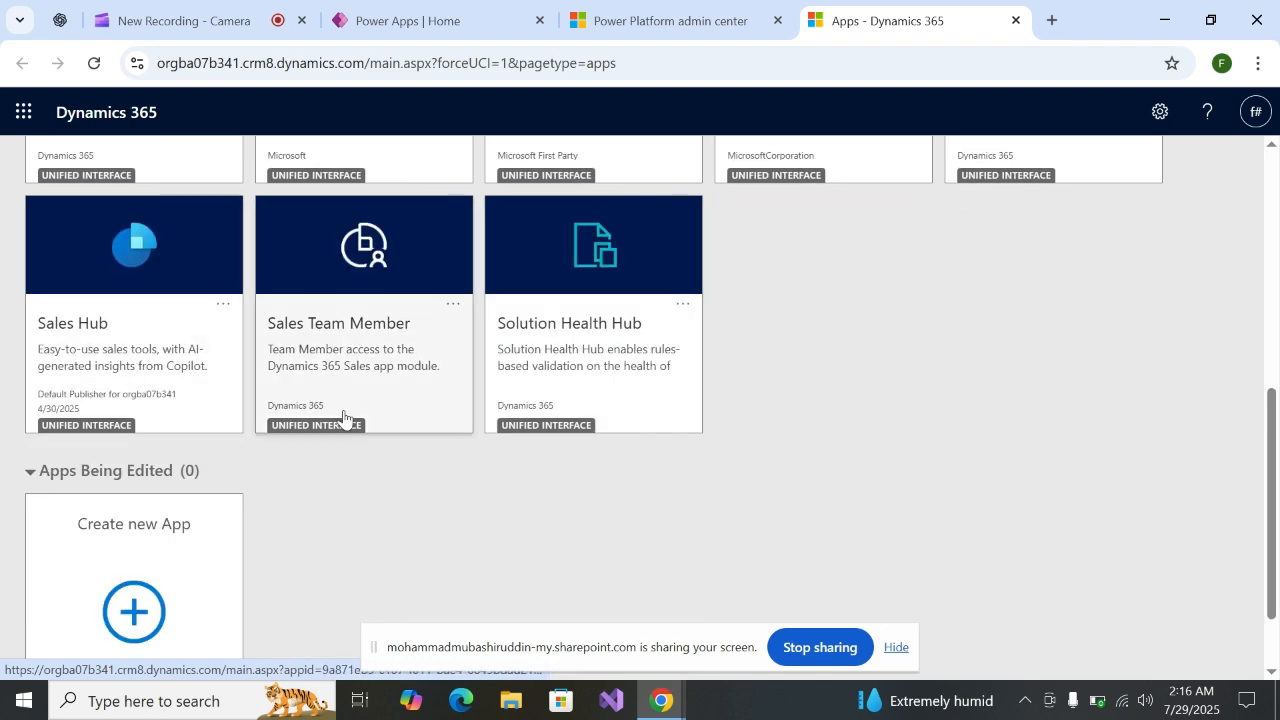
scroll(216, 548, up, 2)
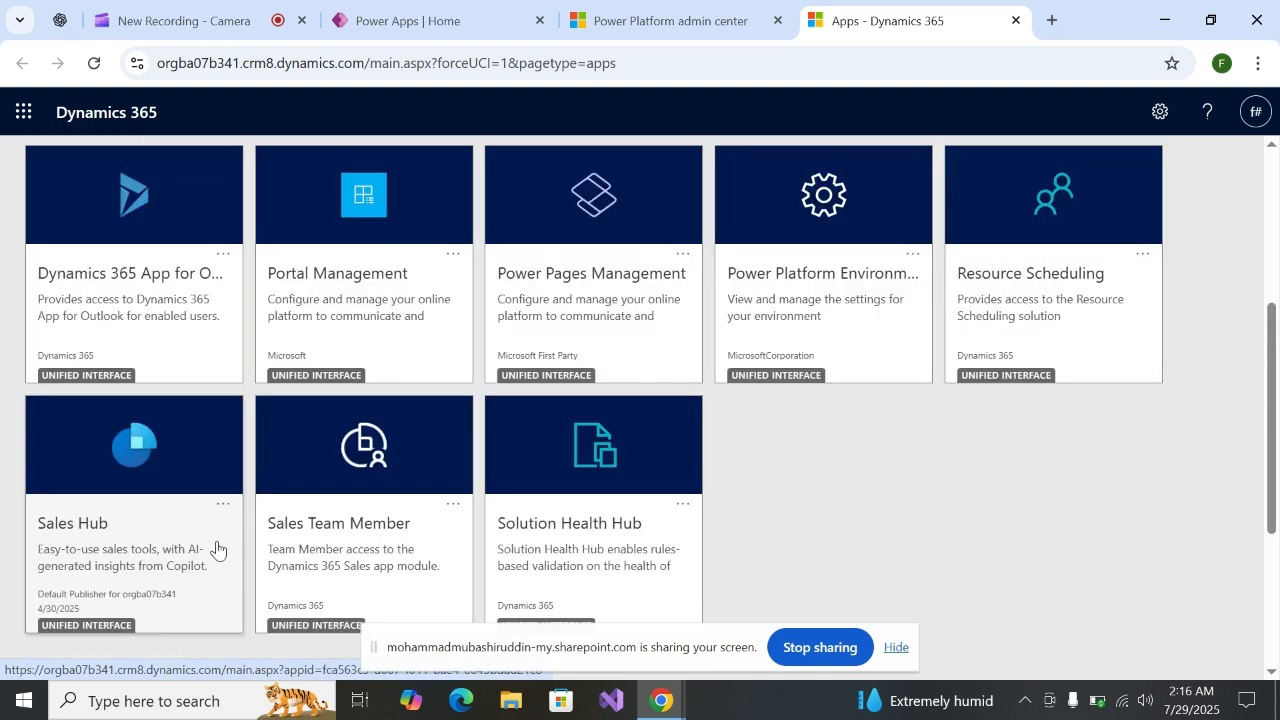
Open the Sales Hub app, look through its site map and close the Copilot pane
click(150, 485)
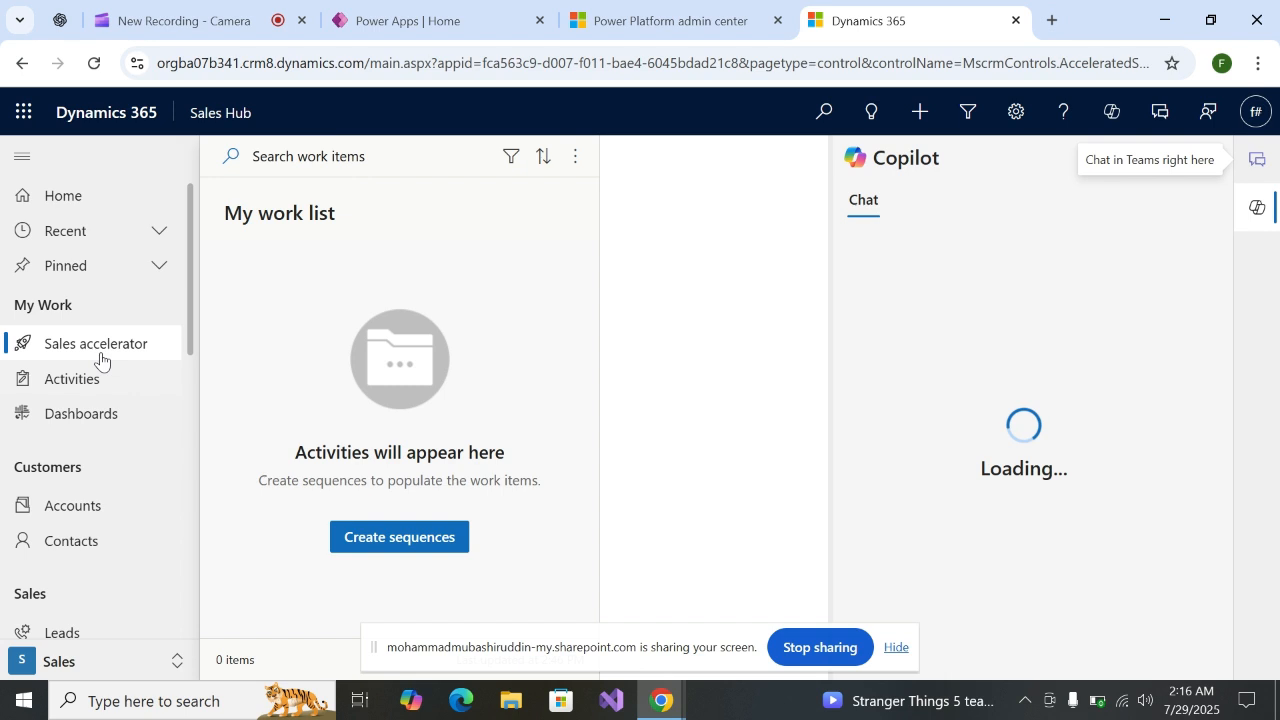
scroll(108, 440, down, 5)
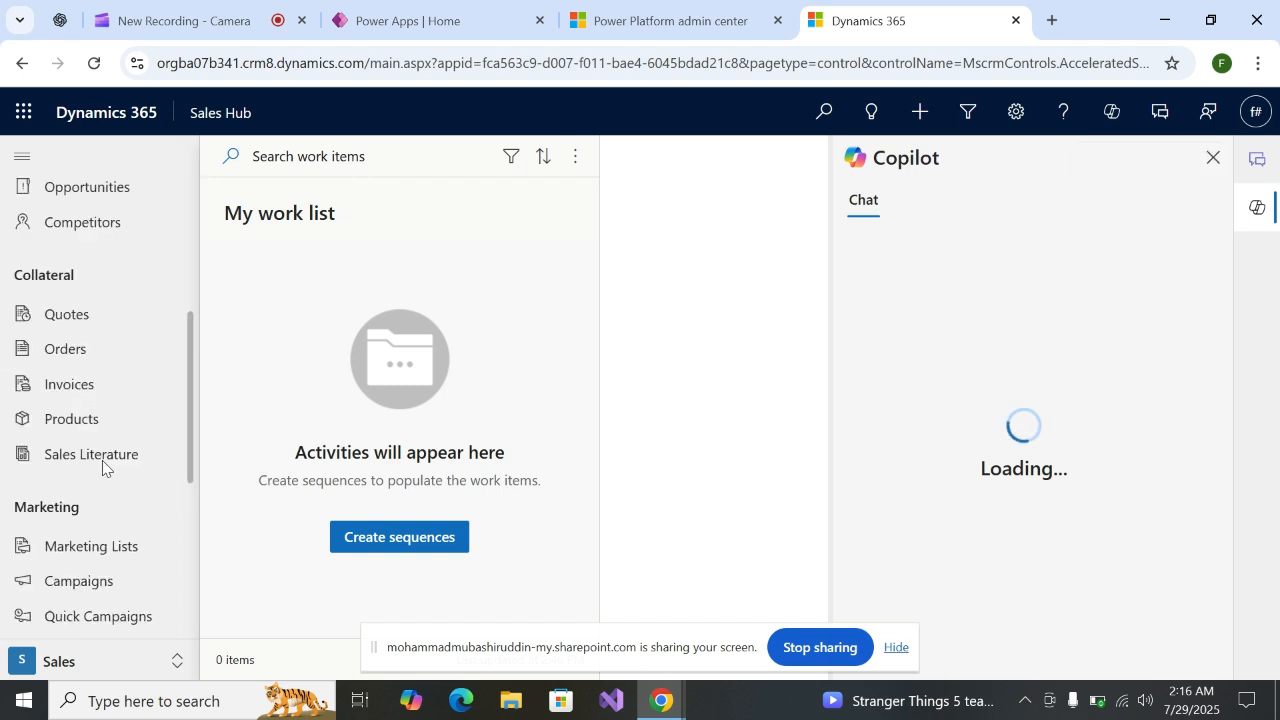
scroll(102, 460, down, 3)
scroll(90, 390, up, 5)
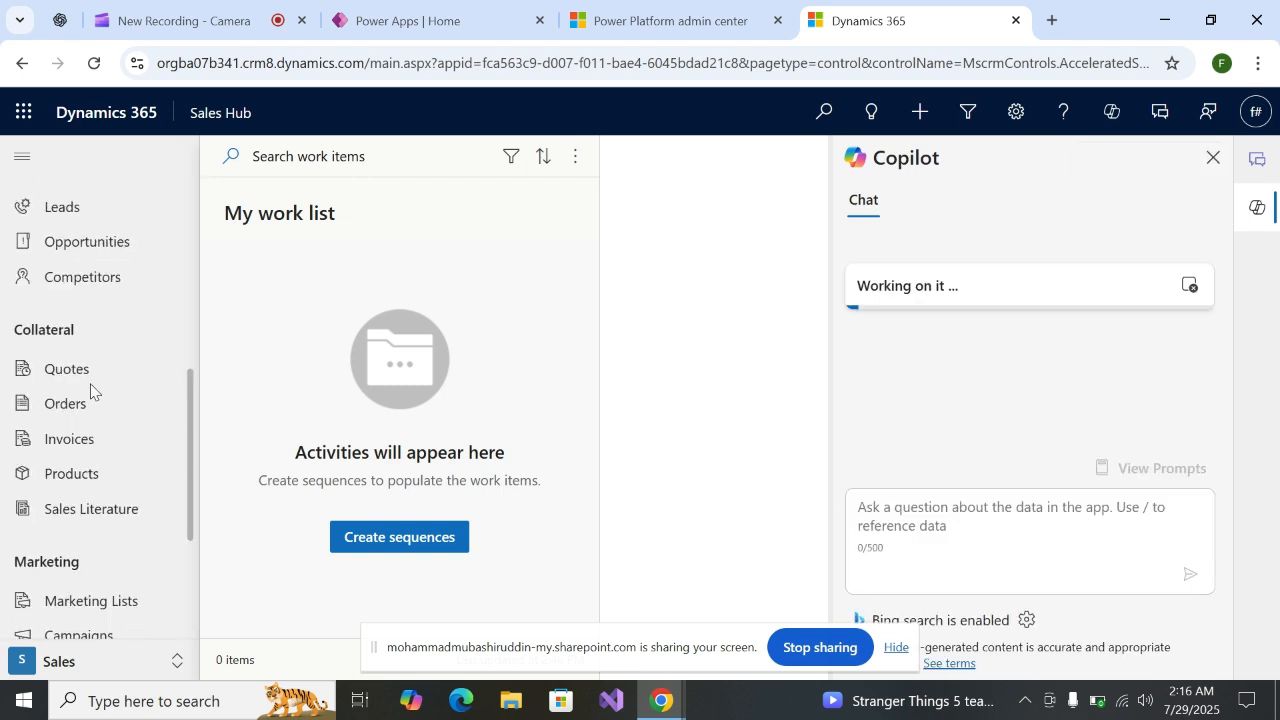
scroll(60, 540, up, 2)
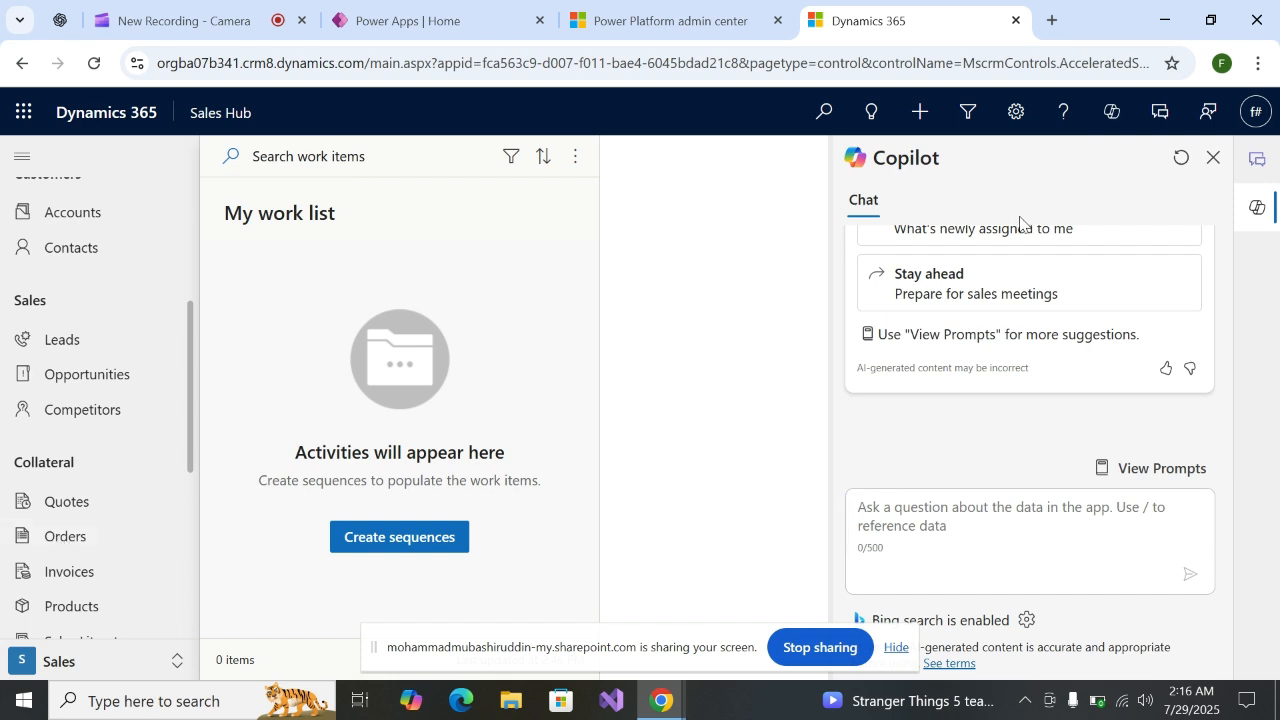
click(1214, 158)
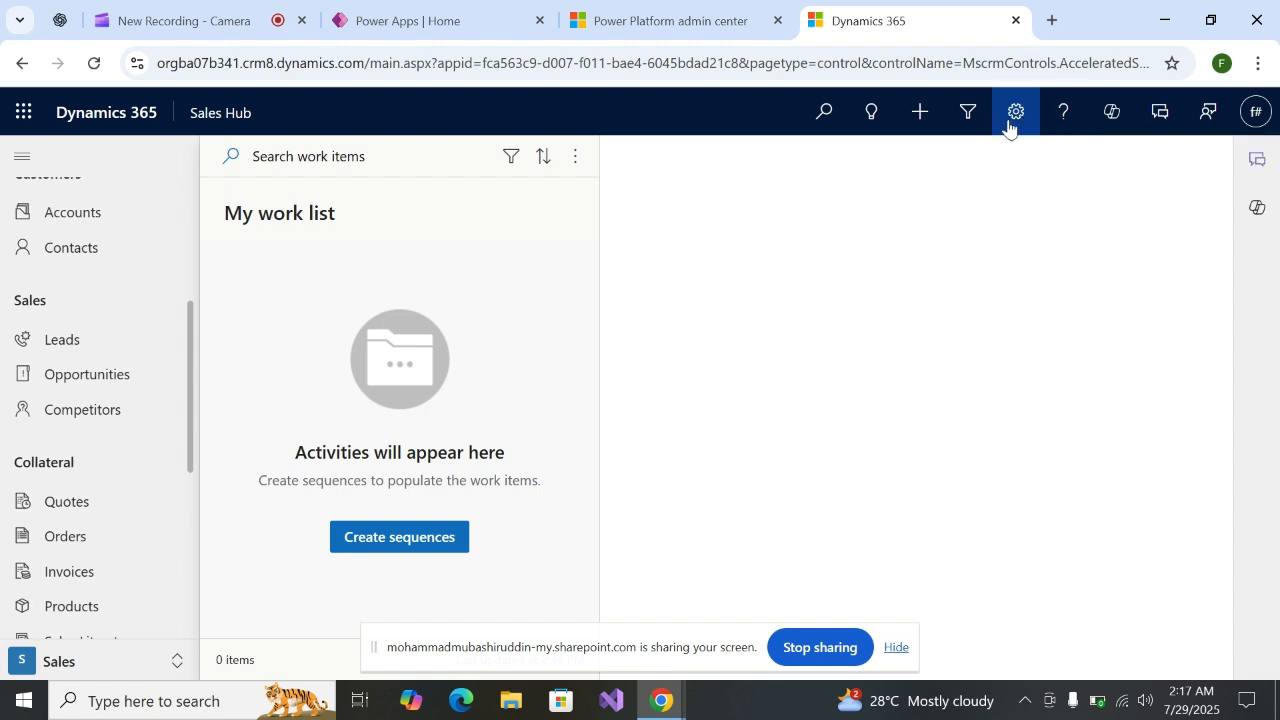
Open the Advanced Settings of the environment from Sales Hub
click(1012, 115)
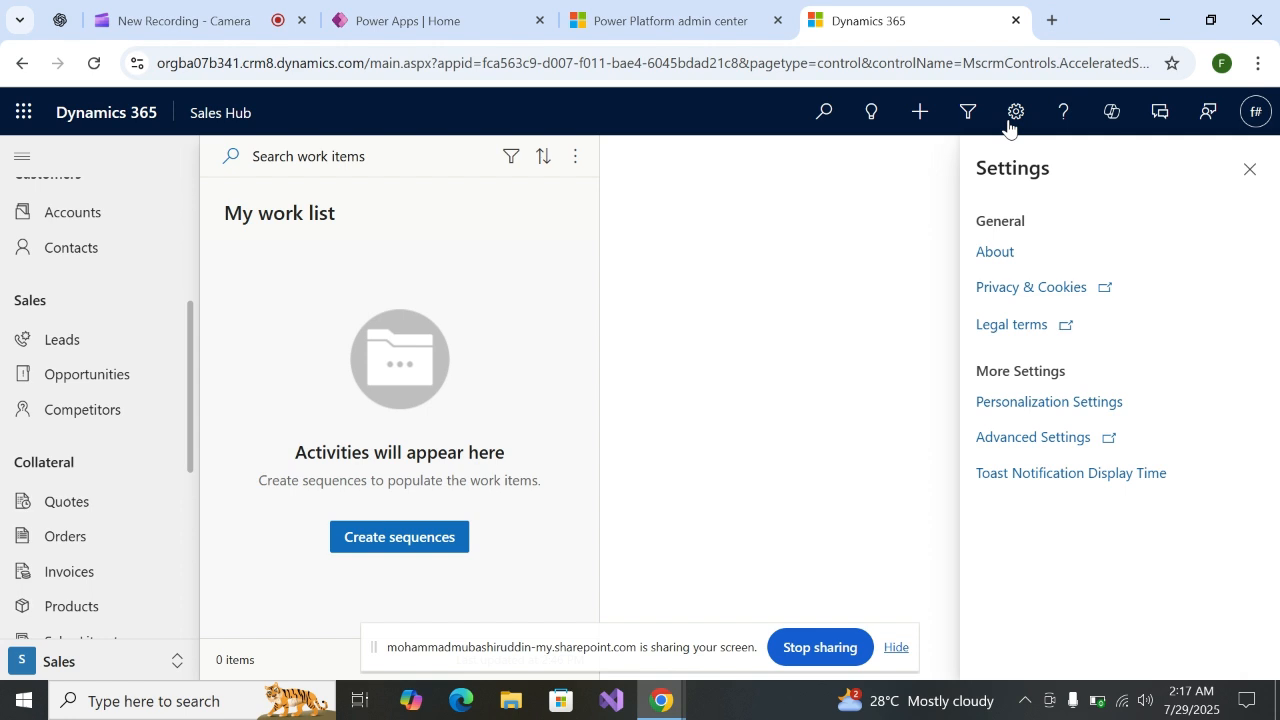
mouse_move(1048, 450)
click(1028, 438)
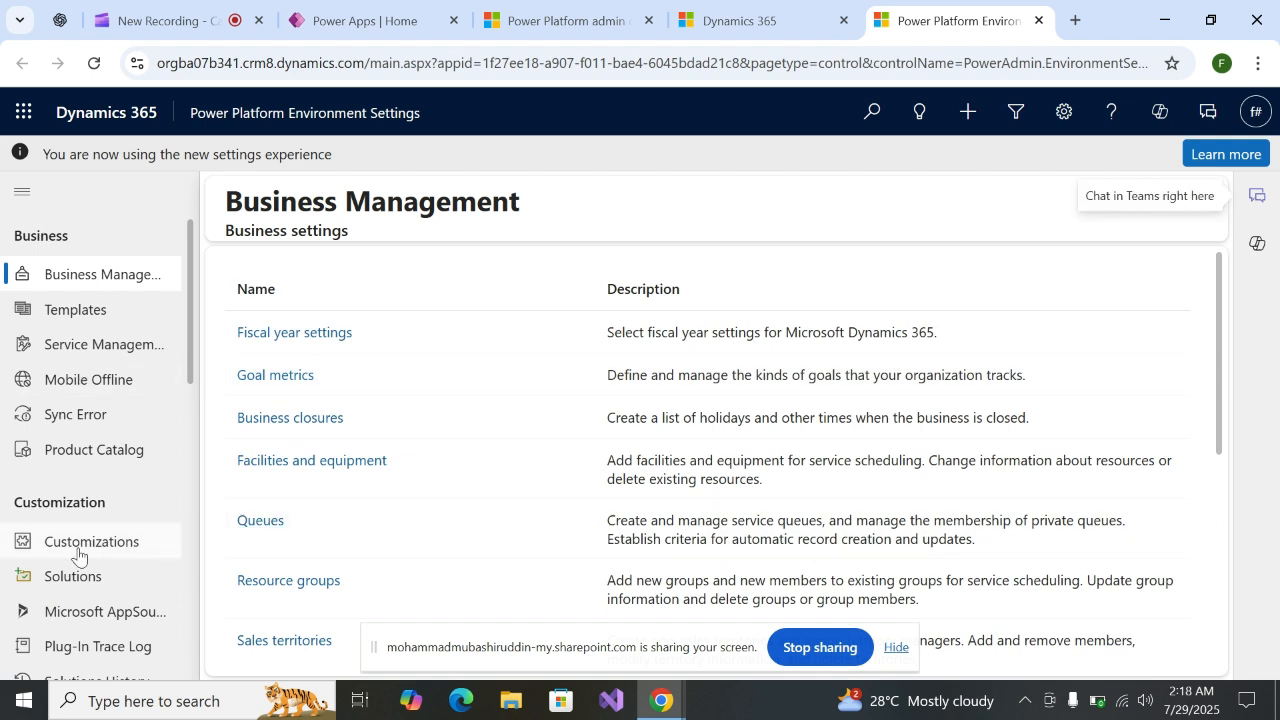
Open the list of solution publishers from the environment's customization settings
scroll(77, 555, down, 1)
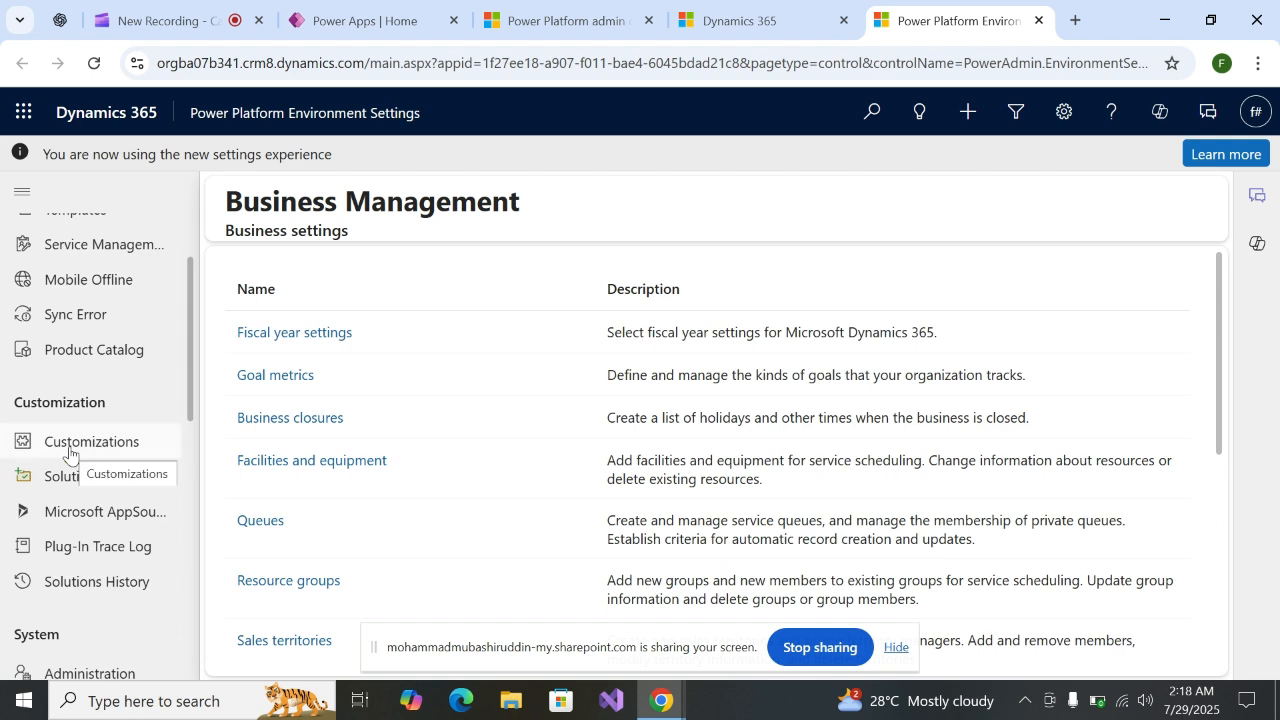
click(69, 454)
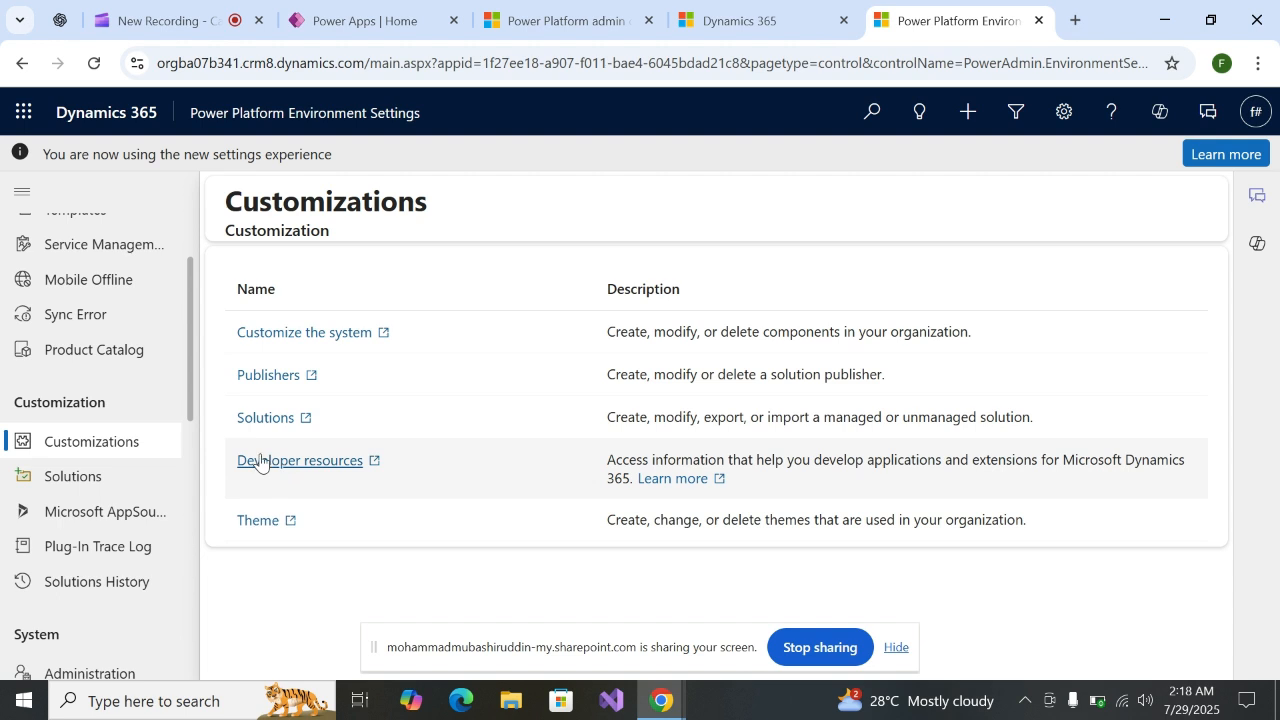
click(263, 376)
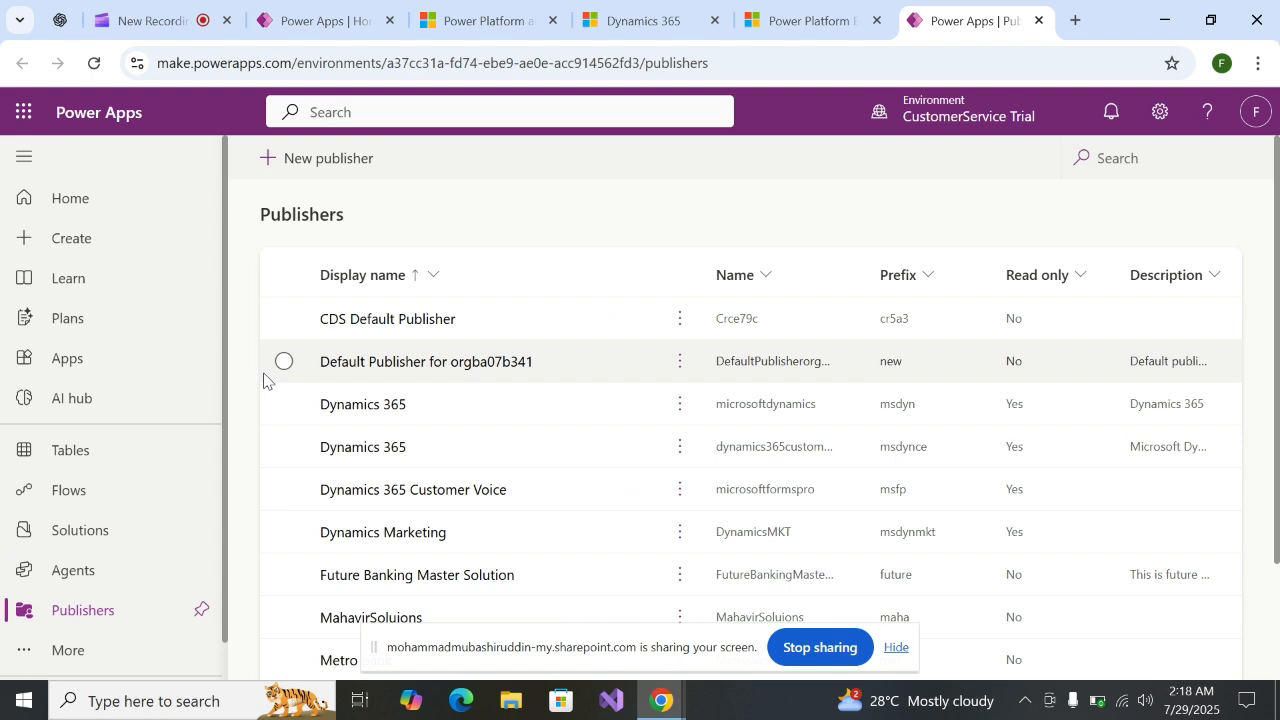
Start a new publisher with the display name "Internet Service Provider"
click(270, 163)
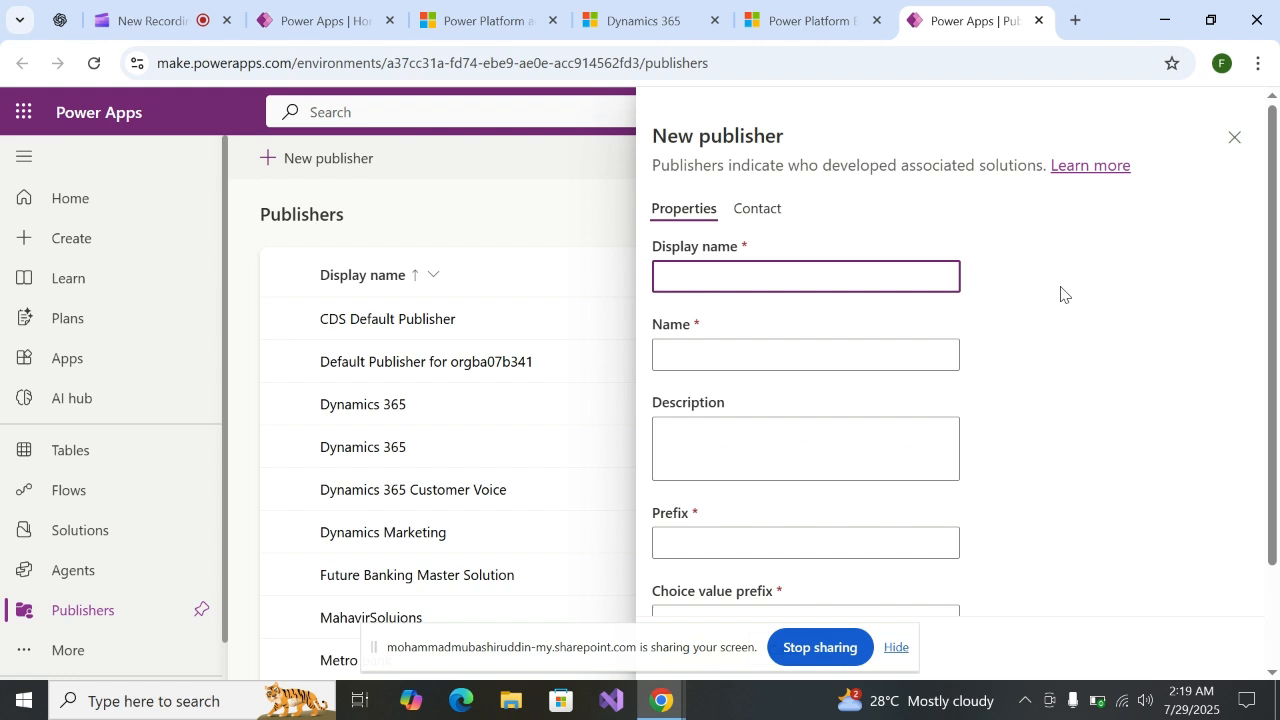
text(Internet Service Provi)
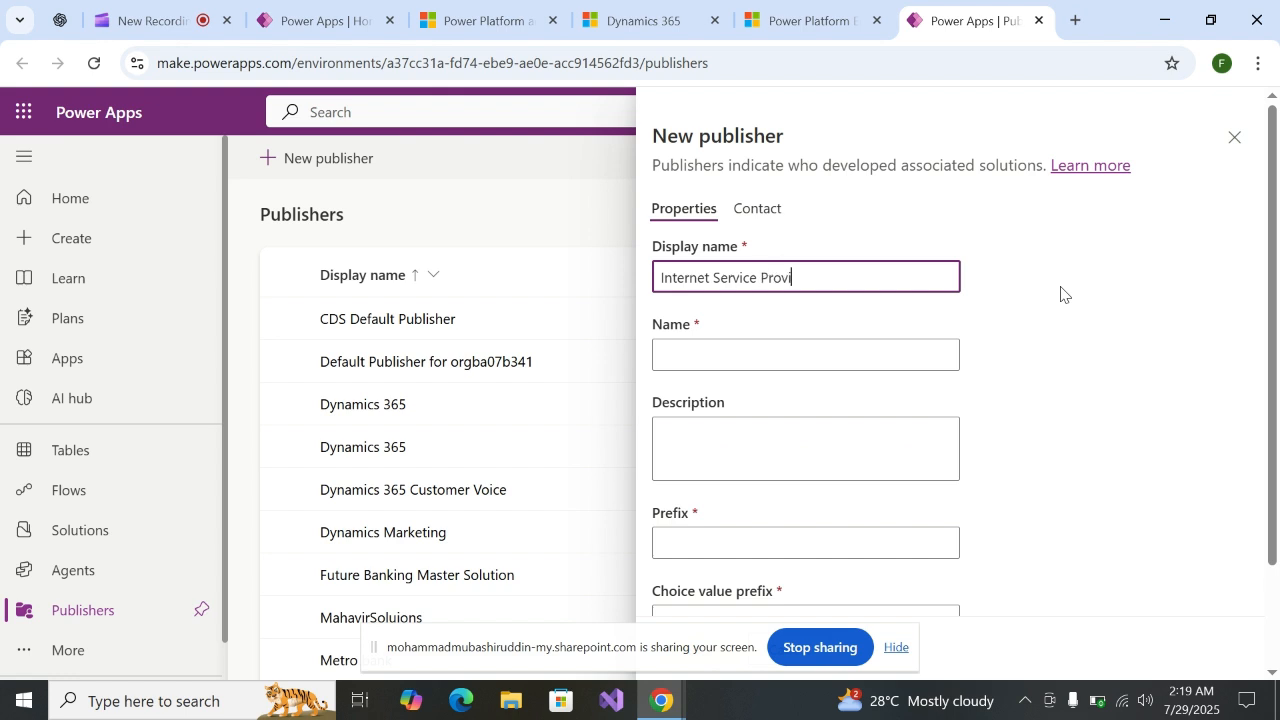
text(der)
Set the new publisher's name to "Isp" and its prefix to "isp"
click(768, 360)
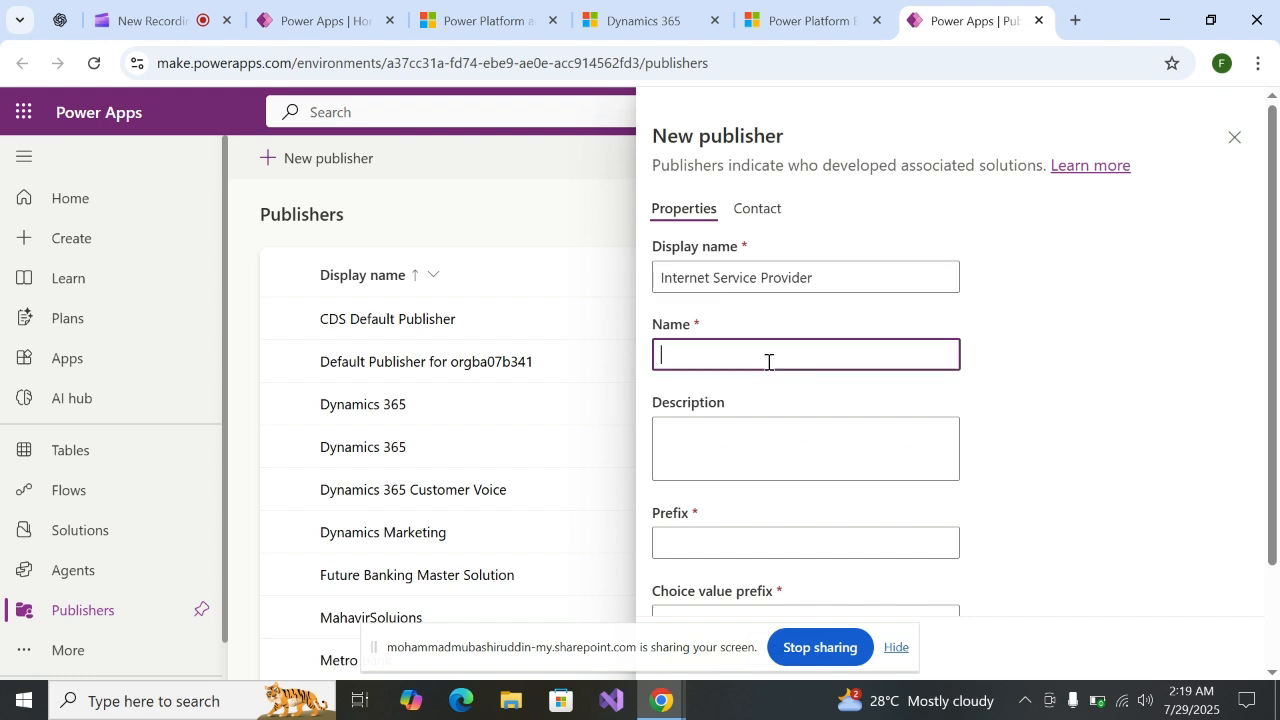
text(Isp)
key(BackSpace)
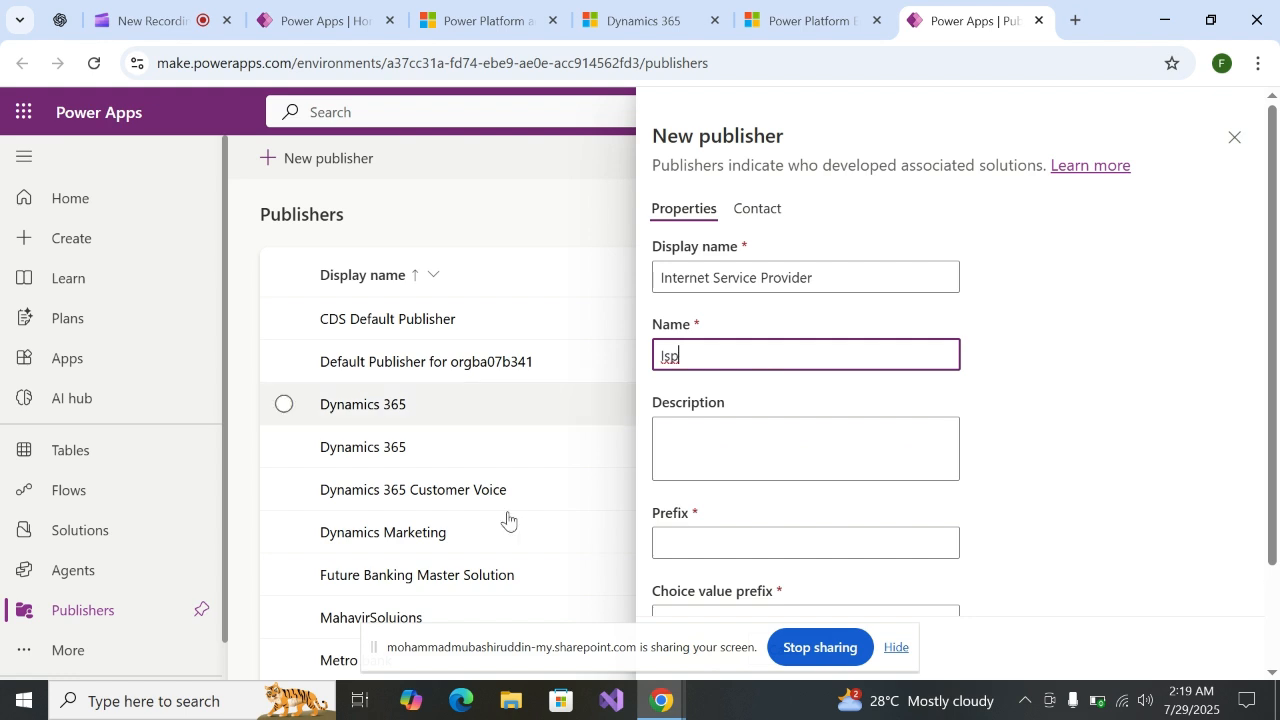
scroll(695, 390, down, 1)
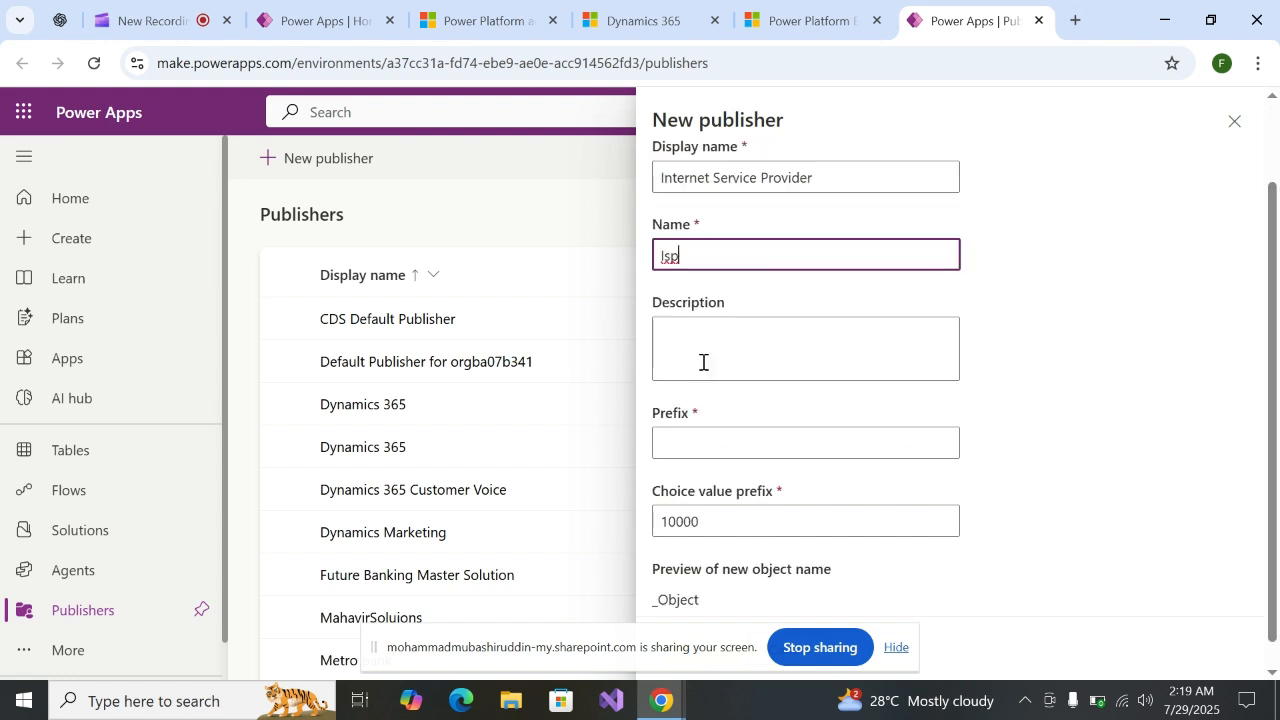
click(698, 447)
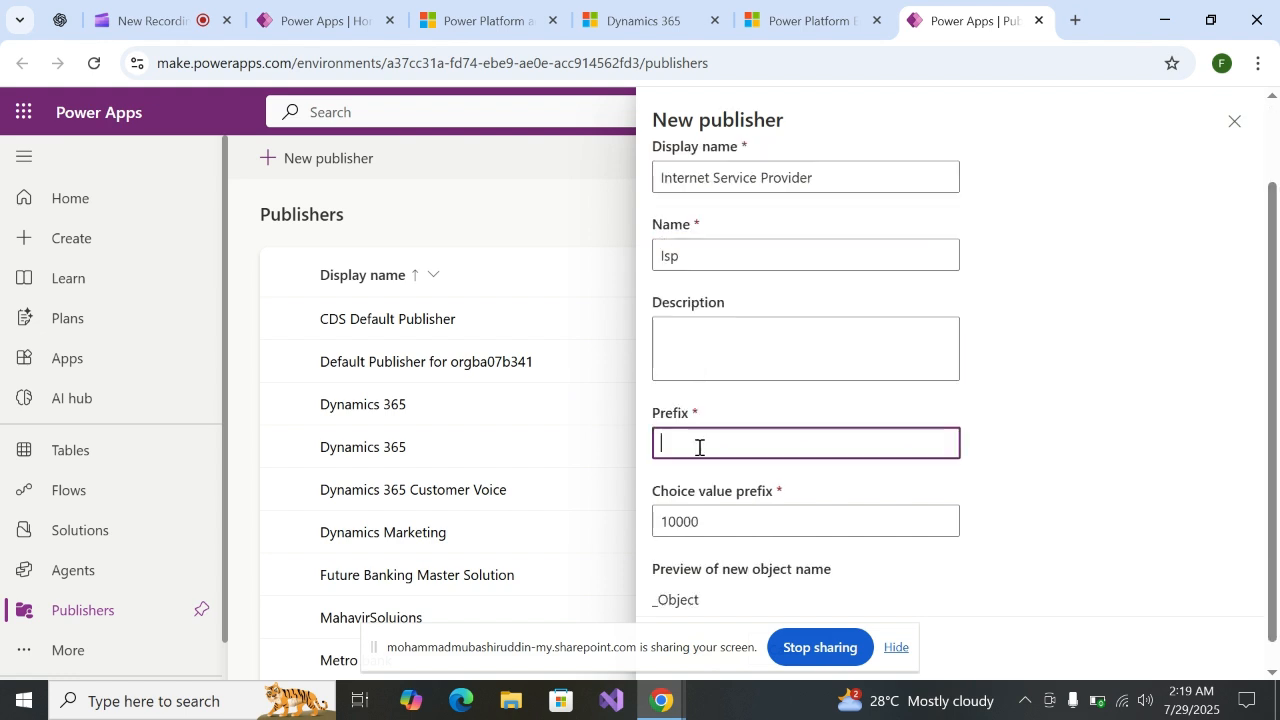
text(is)
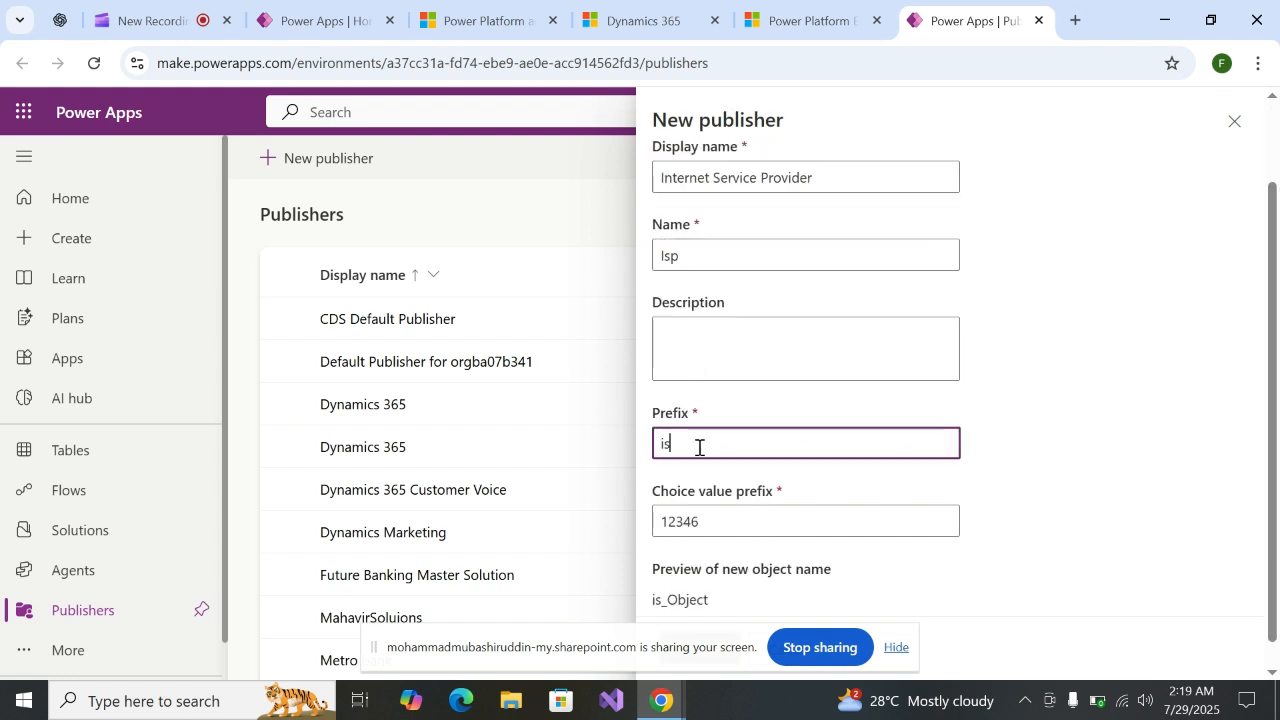
text(p)
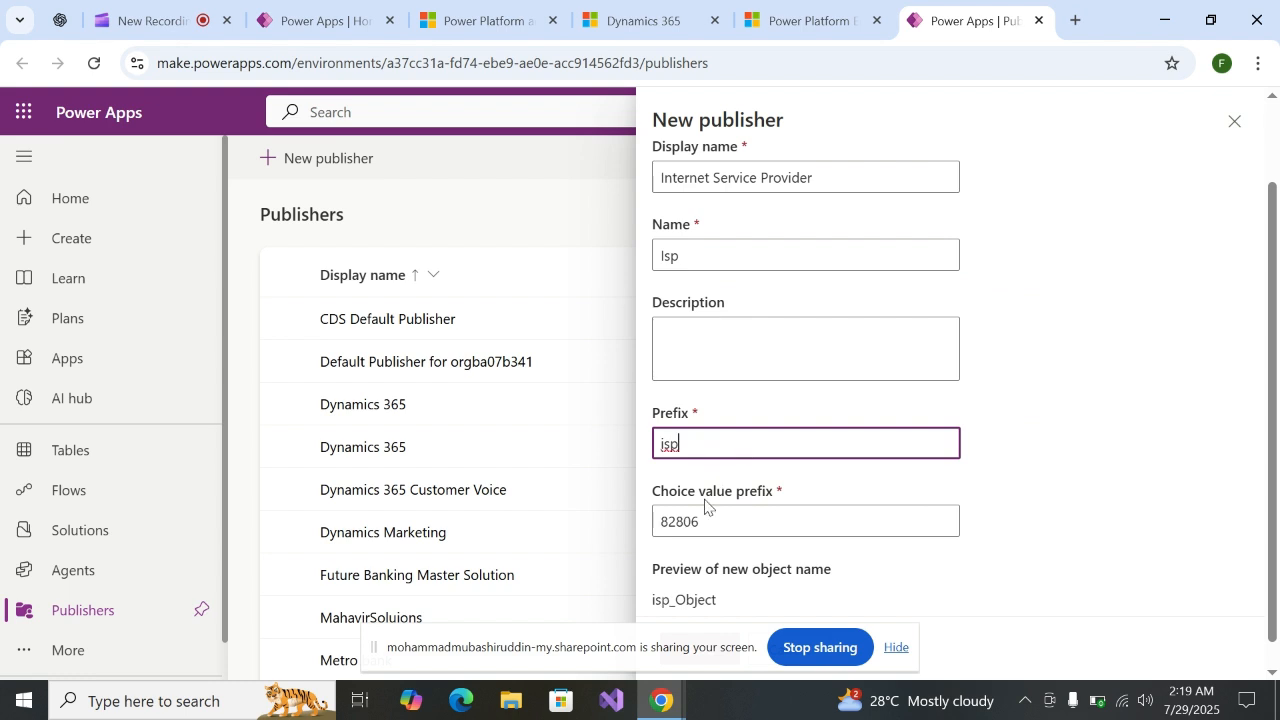
Check the prefix and object name preview, hide the screen-sharing notice and save the new publisher
scroll(720, 500, down, 1)
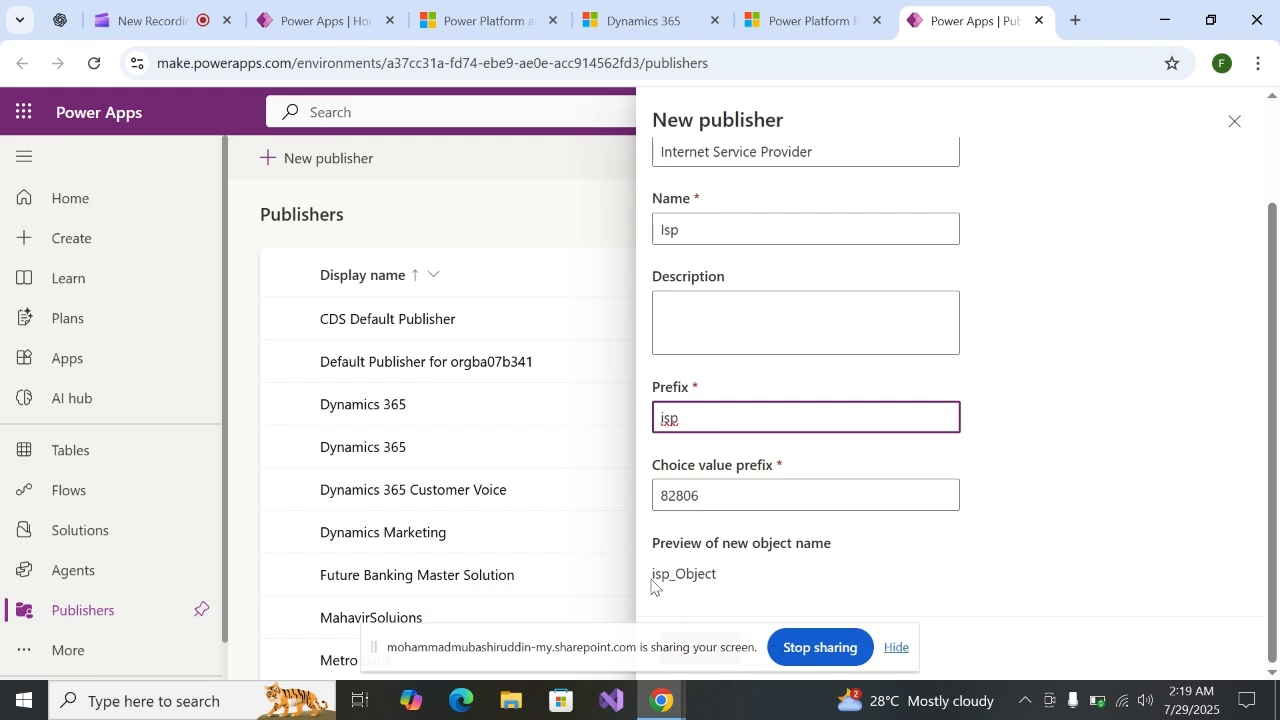
drag(652, 576, 674, 576)
click(953, 503)
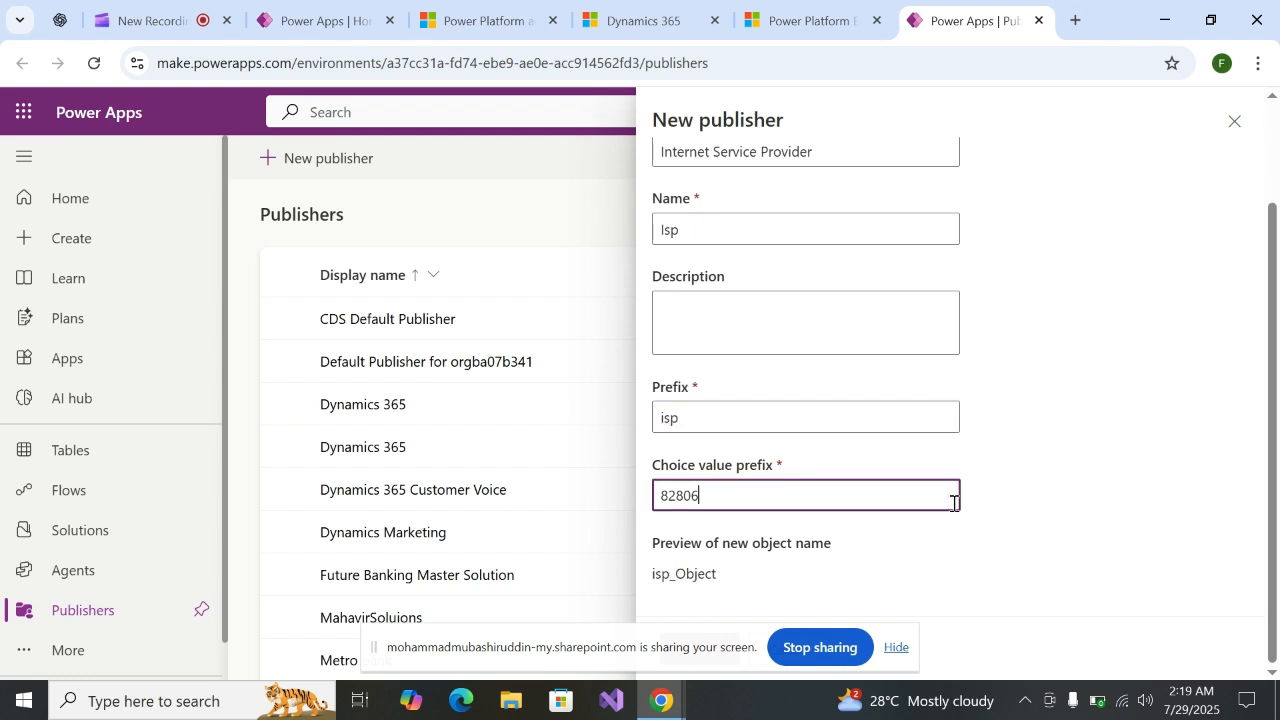
click(895, 649)
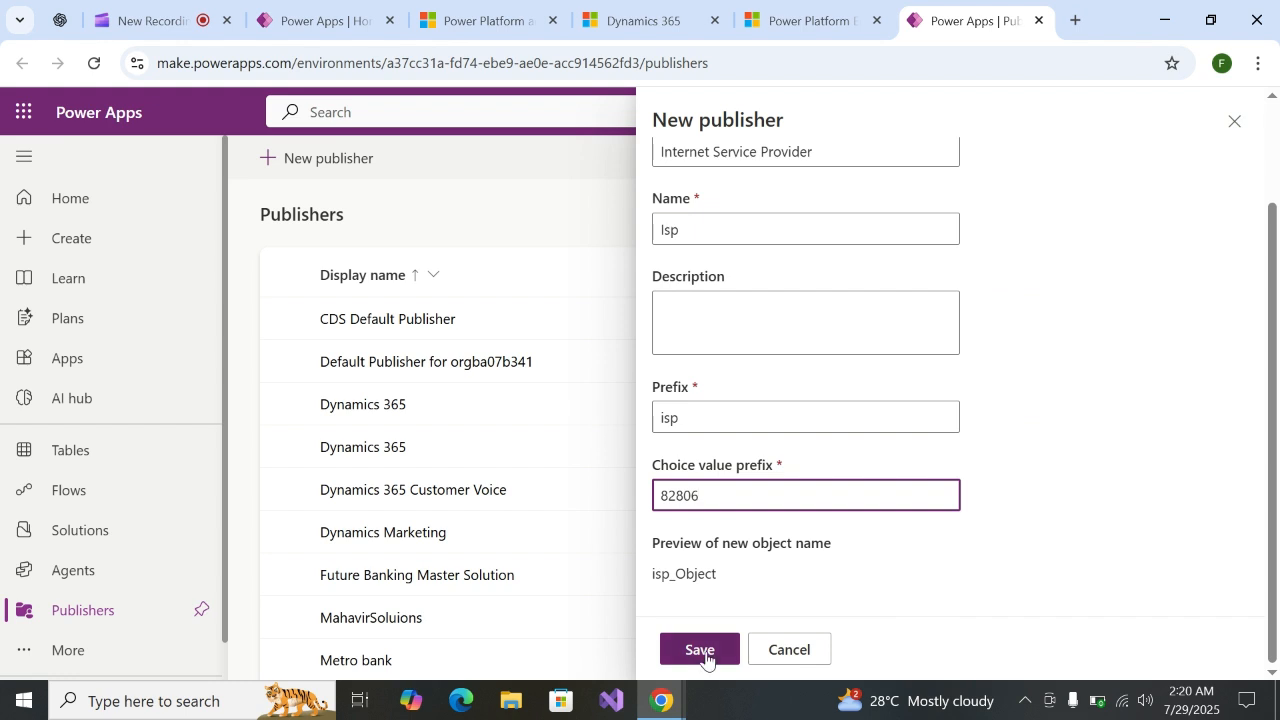
drag(703, 390, 655, 397)
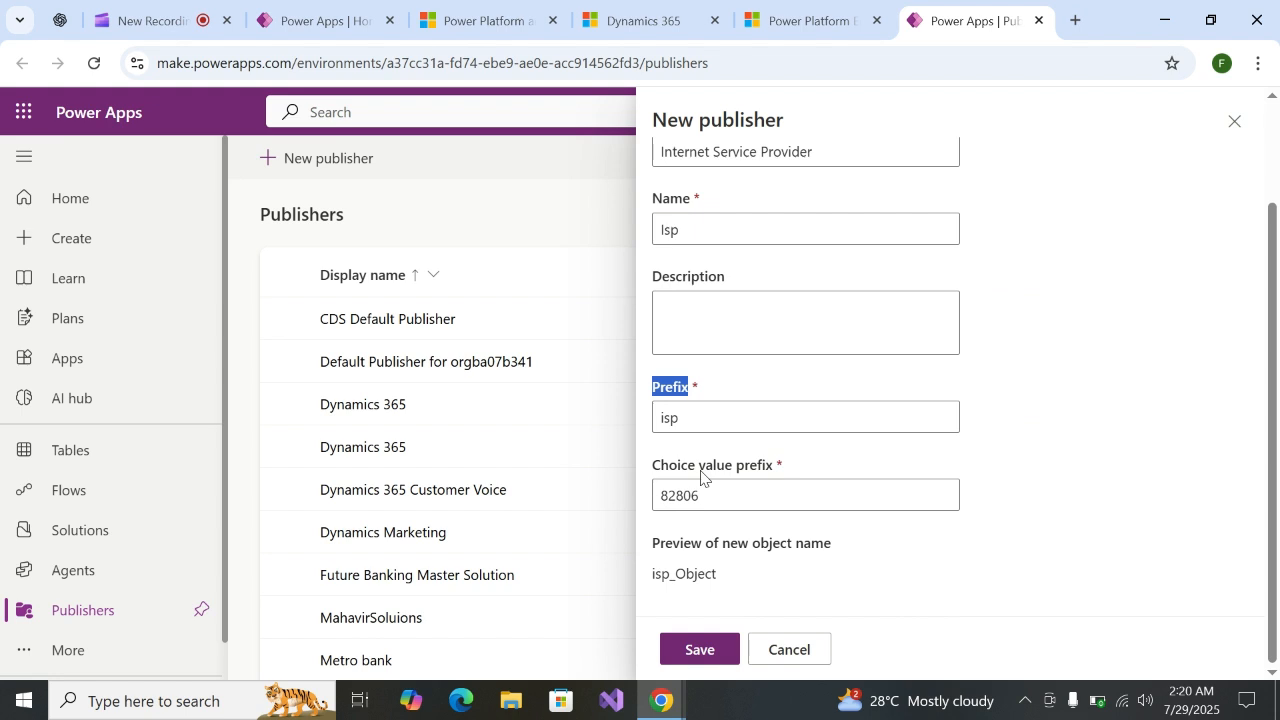
click(703, 660)
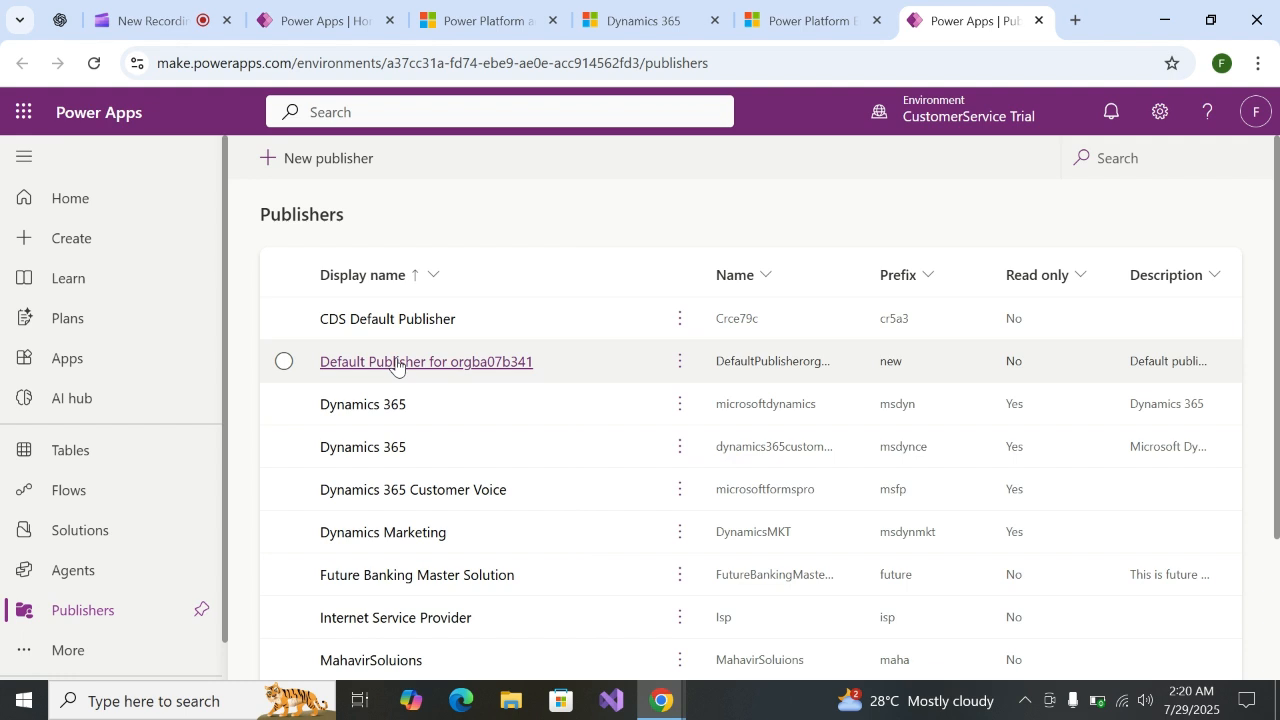
Open the environment's list of solutions and start a new solution
click(128, 546)
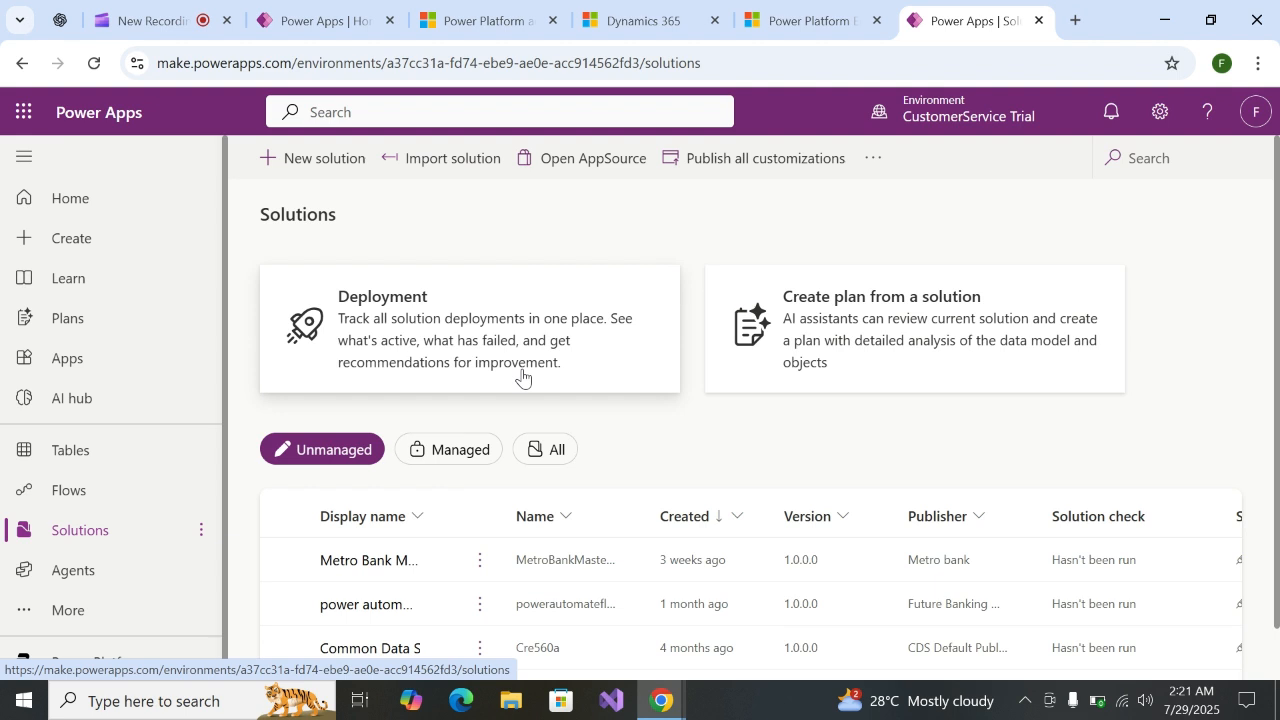
scroll(869, 574, down, 1)
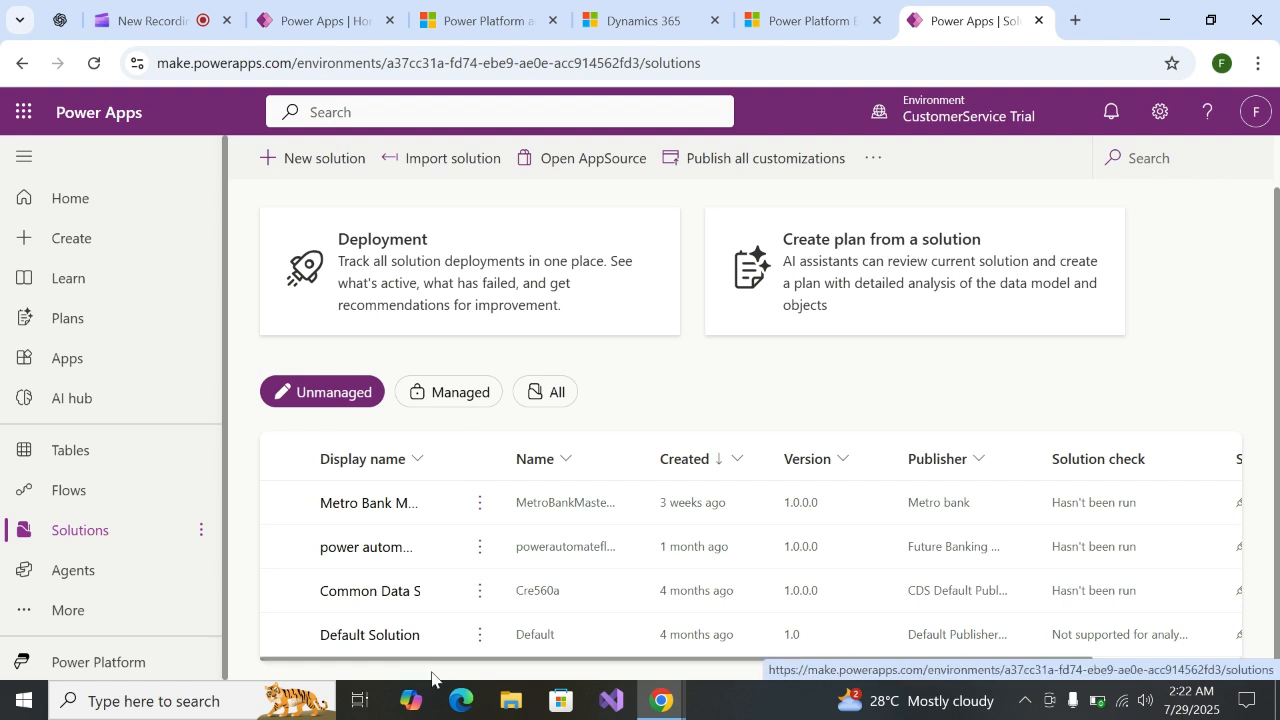
click(283, 166)
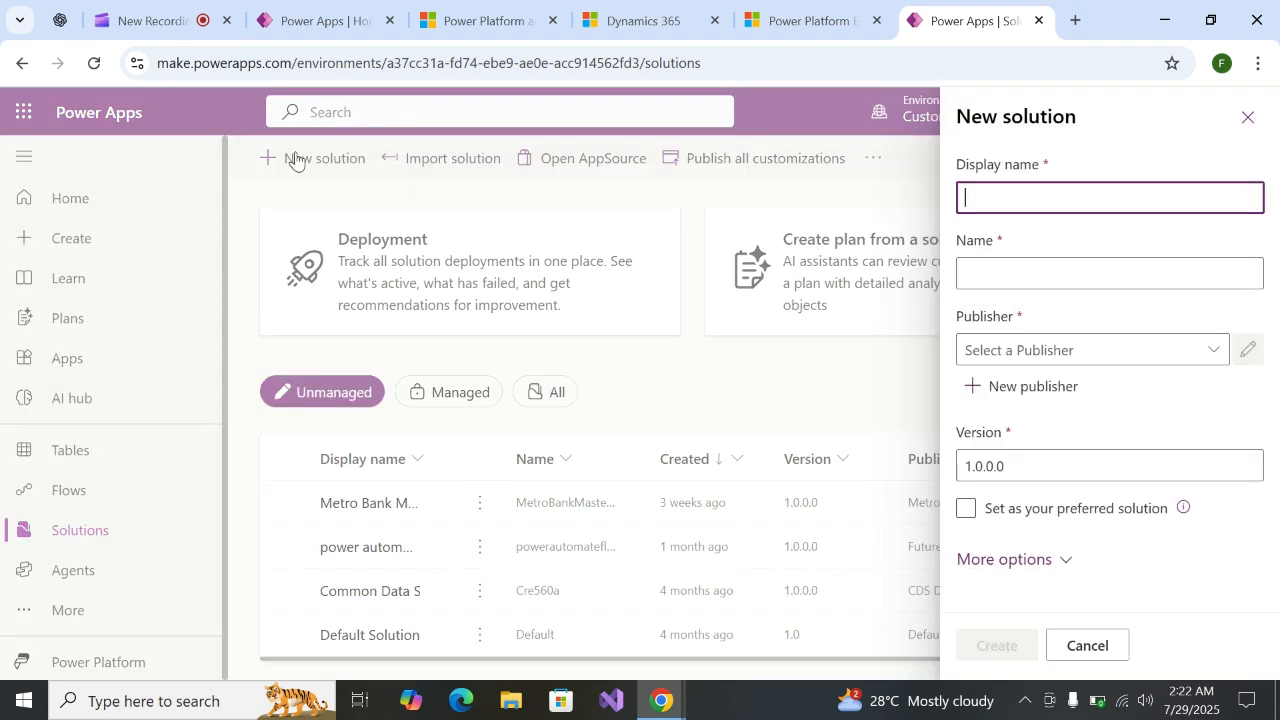
Set the new solution's display name to "Expert telecom"
click(999, 188)
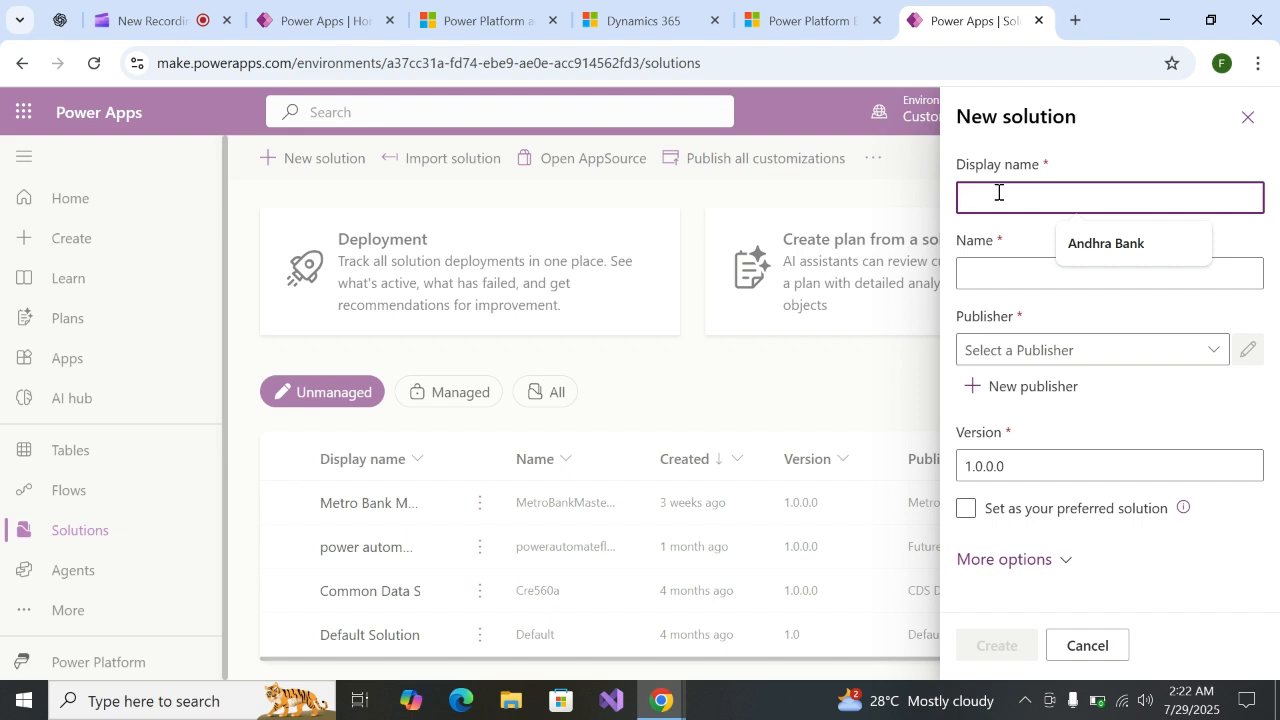
text(Expe)
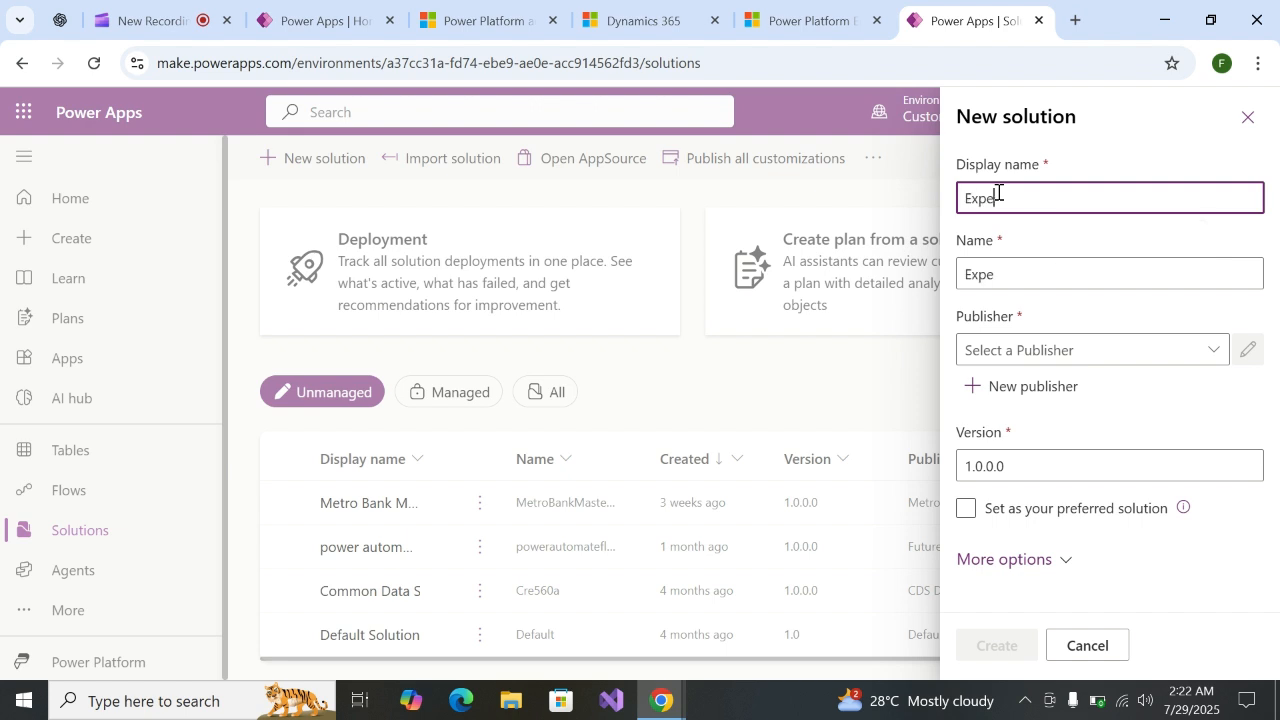
text(rt telecom)
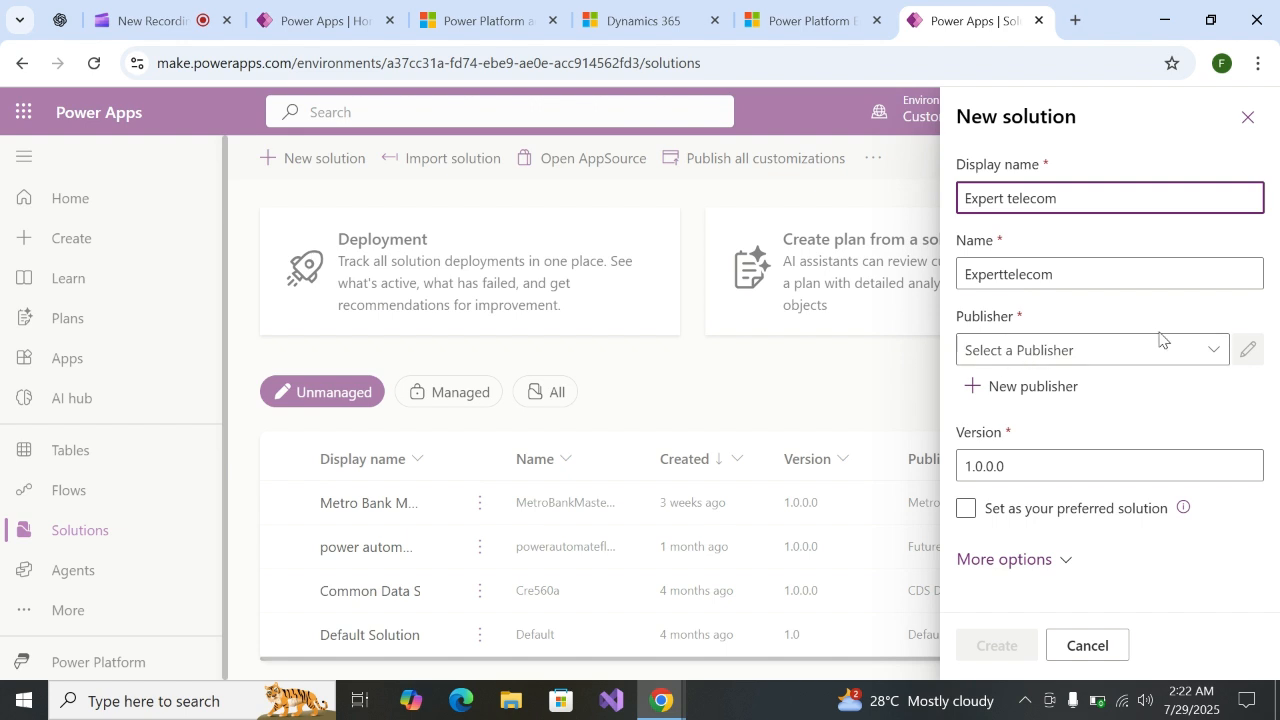
Assign the publisher "Internet Service Provider (Isp)" to the new solution
click(1213, 350)
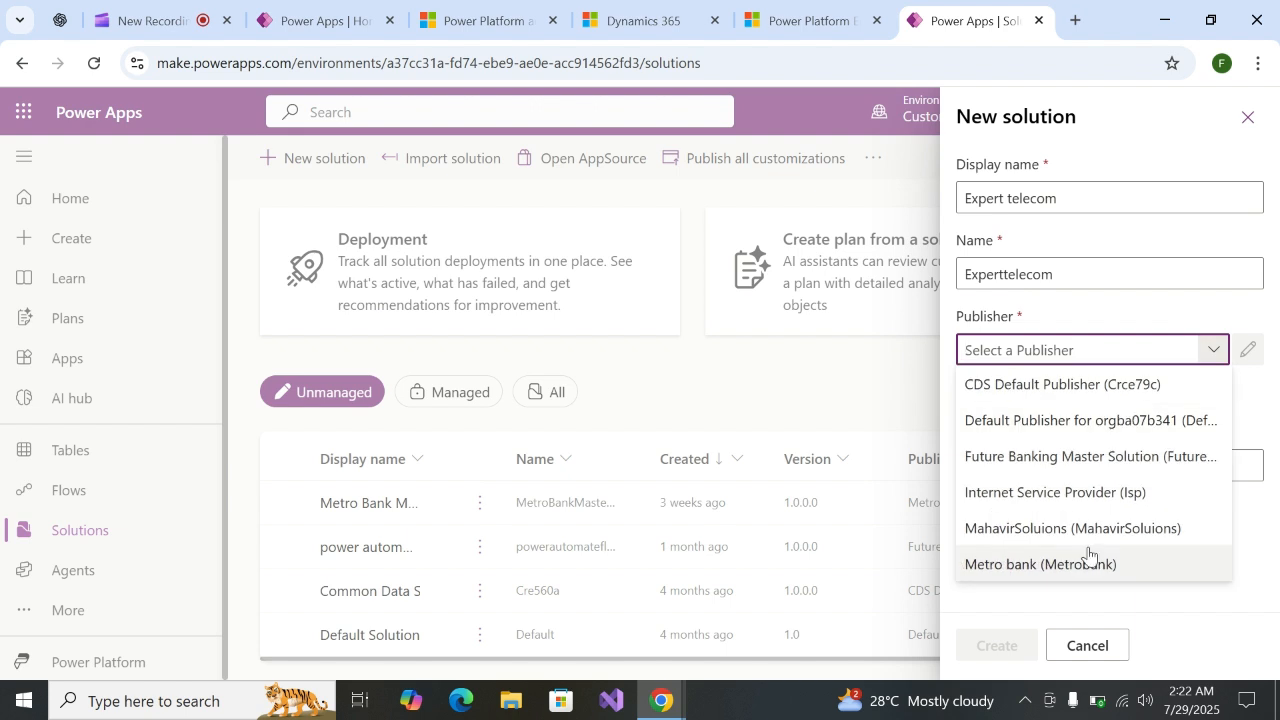
click(1052, 494)
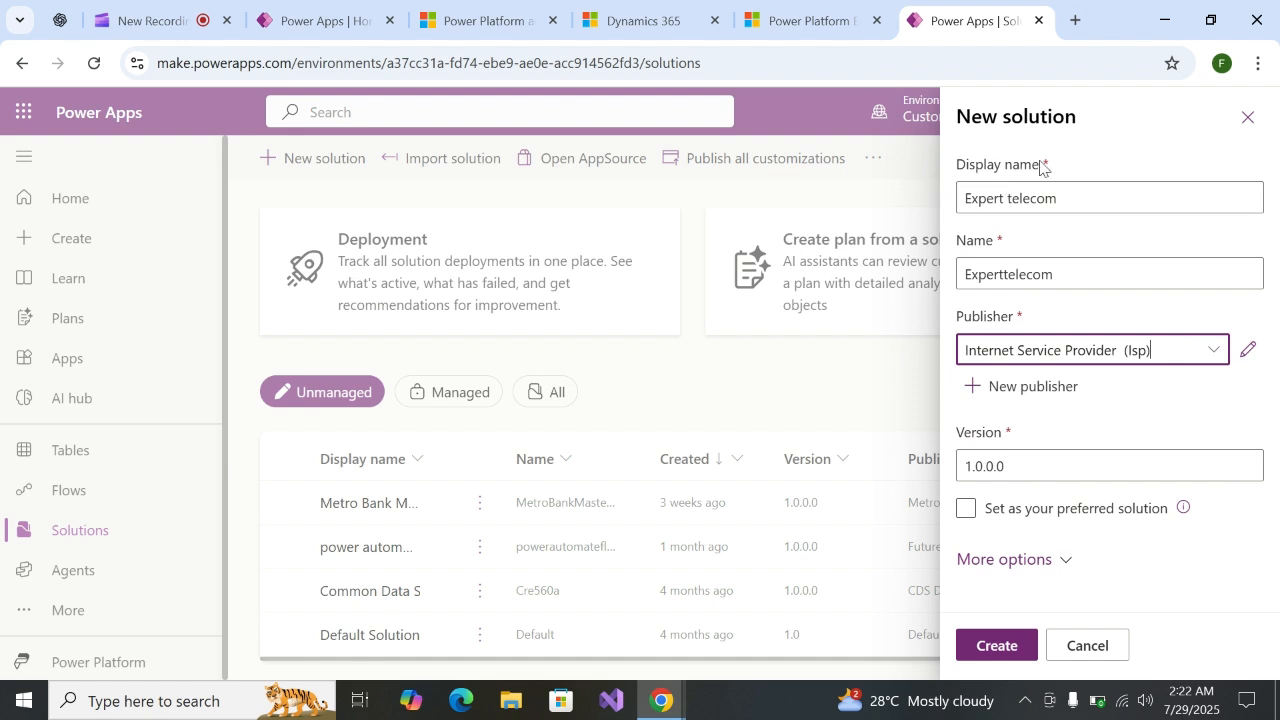
drag(1040, 166, 952, 174)
click(1090, 168)
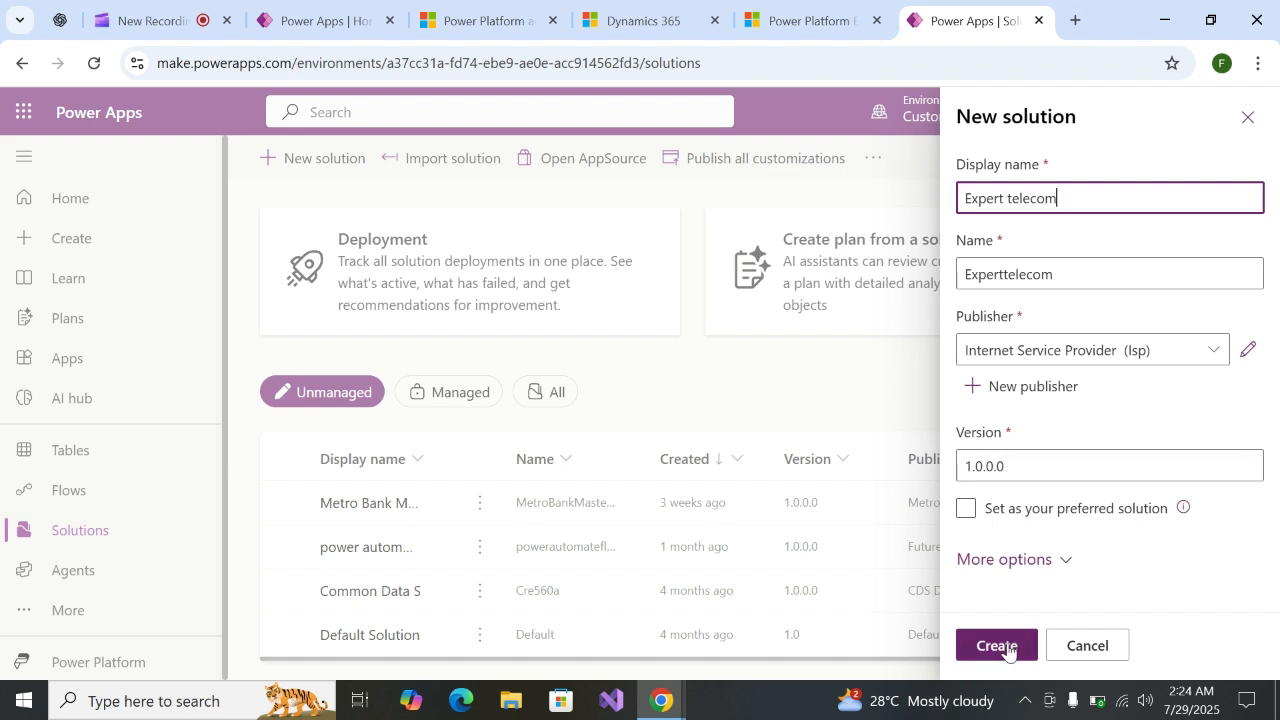
Review the new solution's additional options, including its package type, and create the solution
click(1068, 562)
scroll(1065, 500, down, 3)
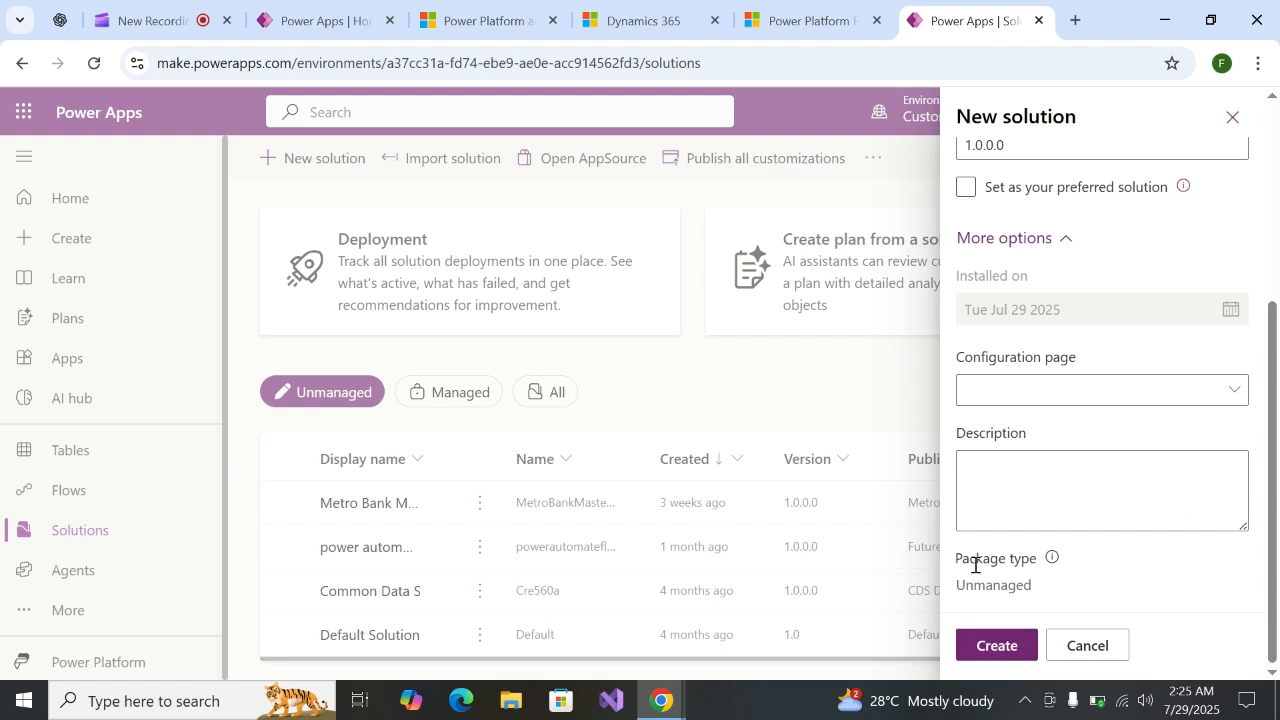
click(1000, 648)
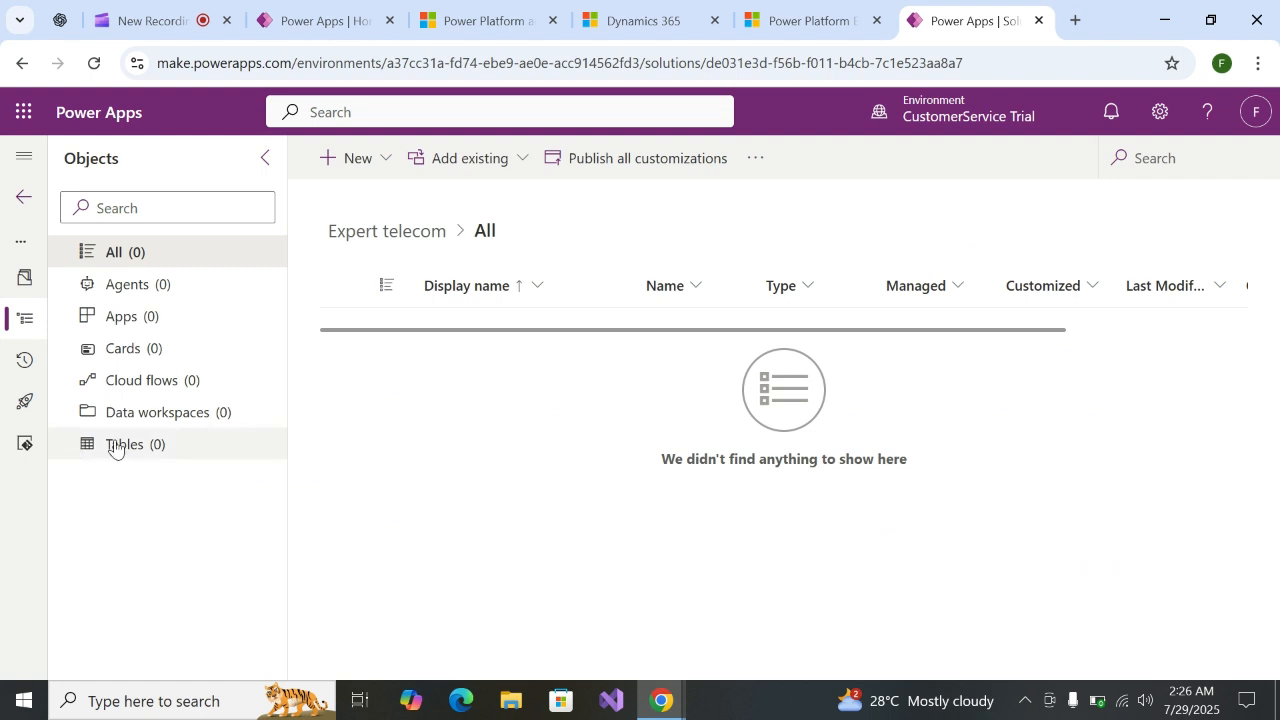
click(757, 158)
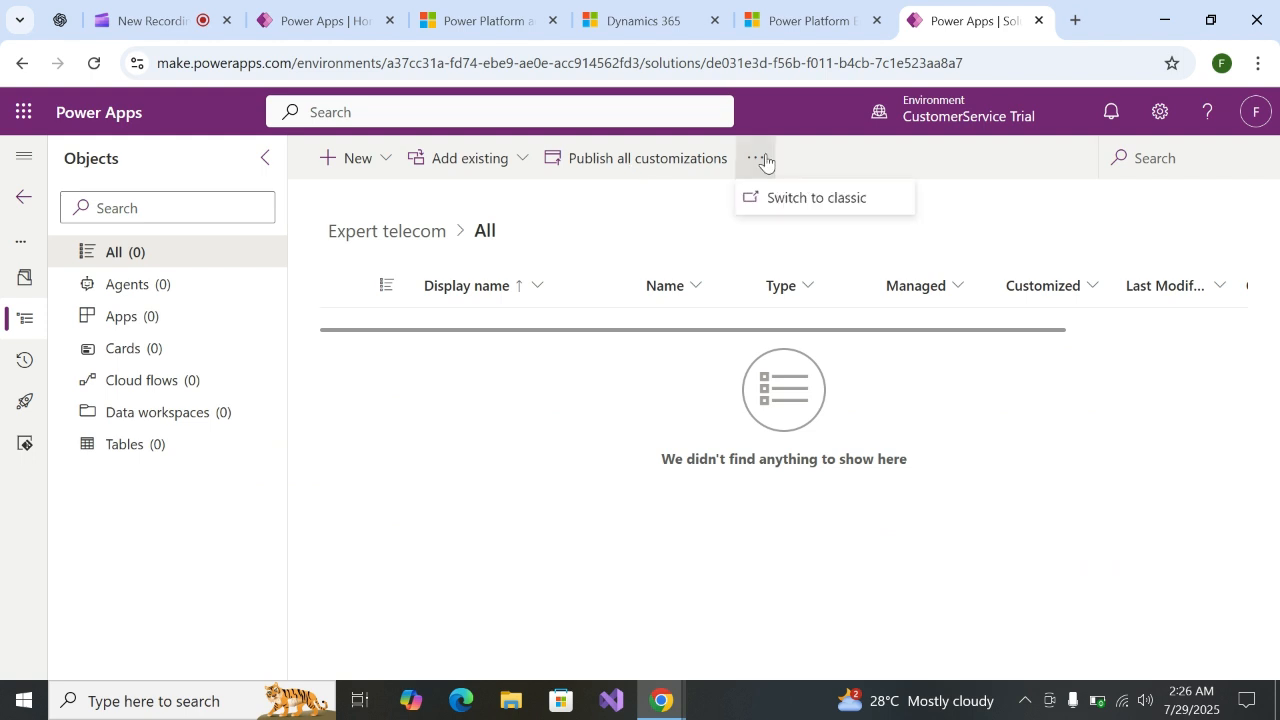
click(640, 238)
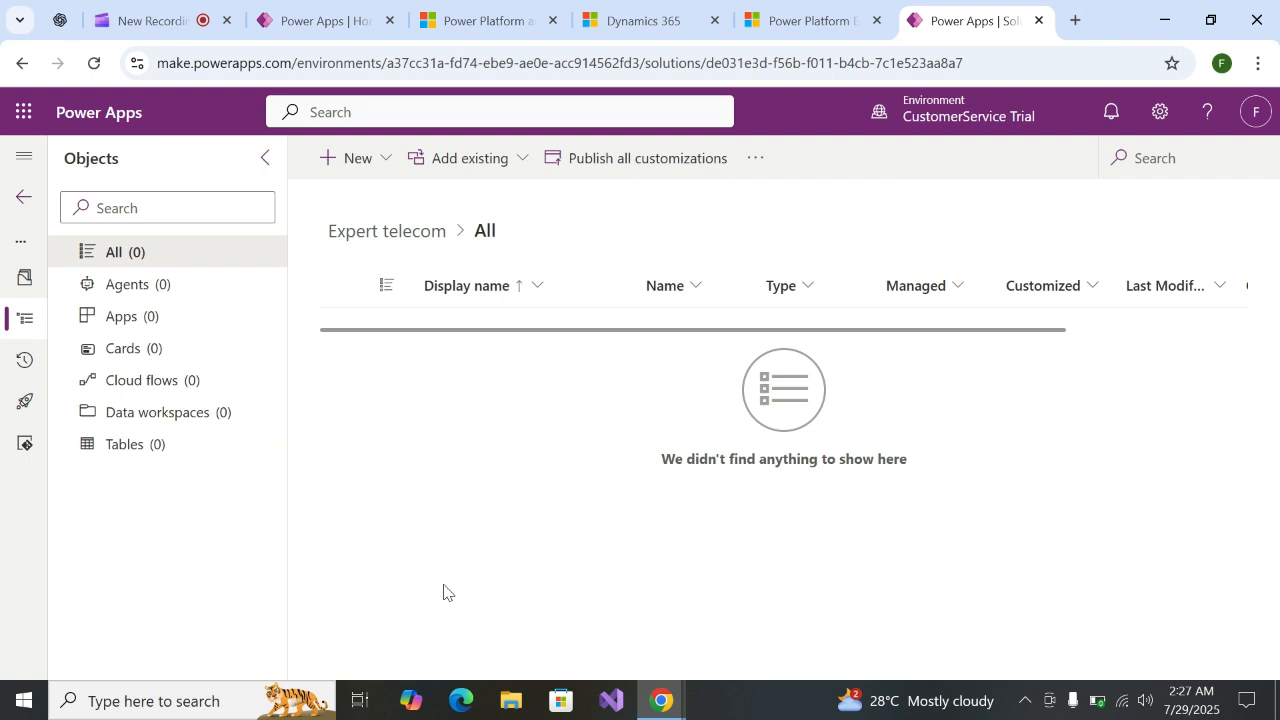
click(885, 713)
click(142, 638)
Show the types of app that can be created as new components in the Expert telecom solution
click(350, 160)
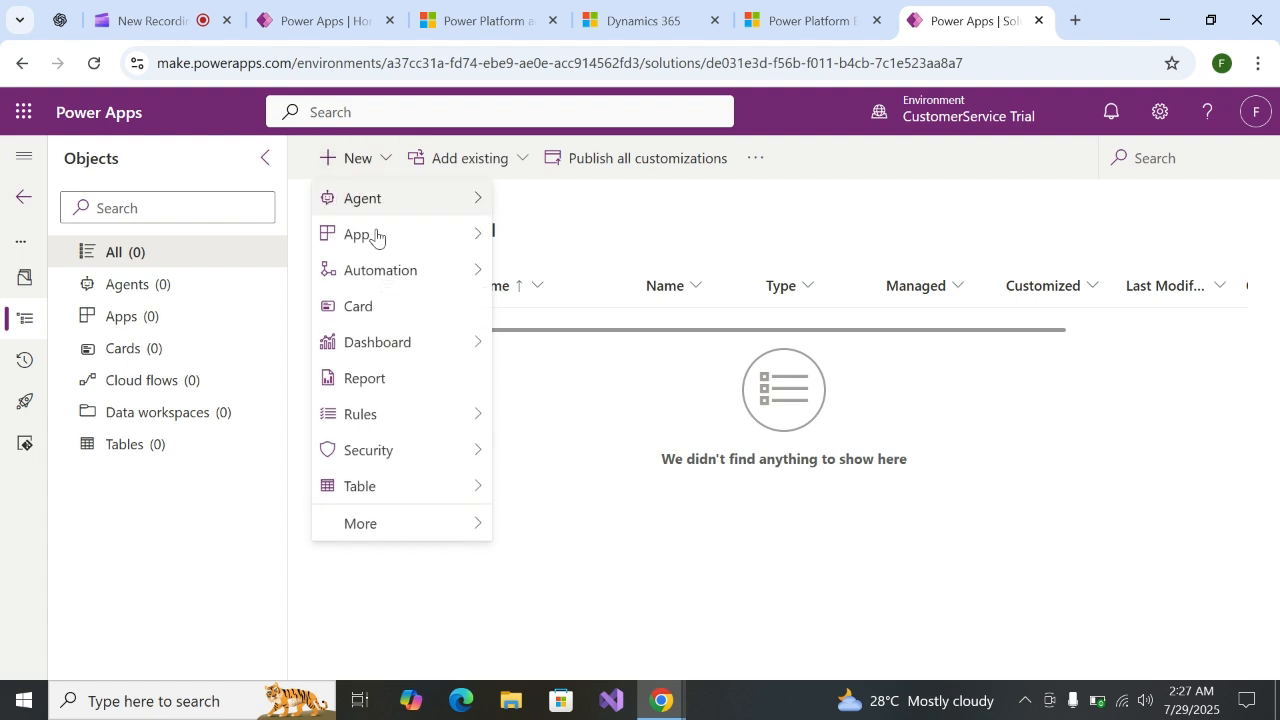
mouse_move(376, 235)
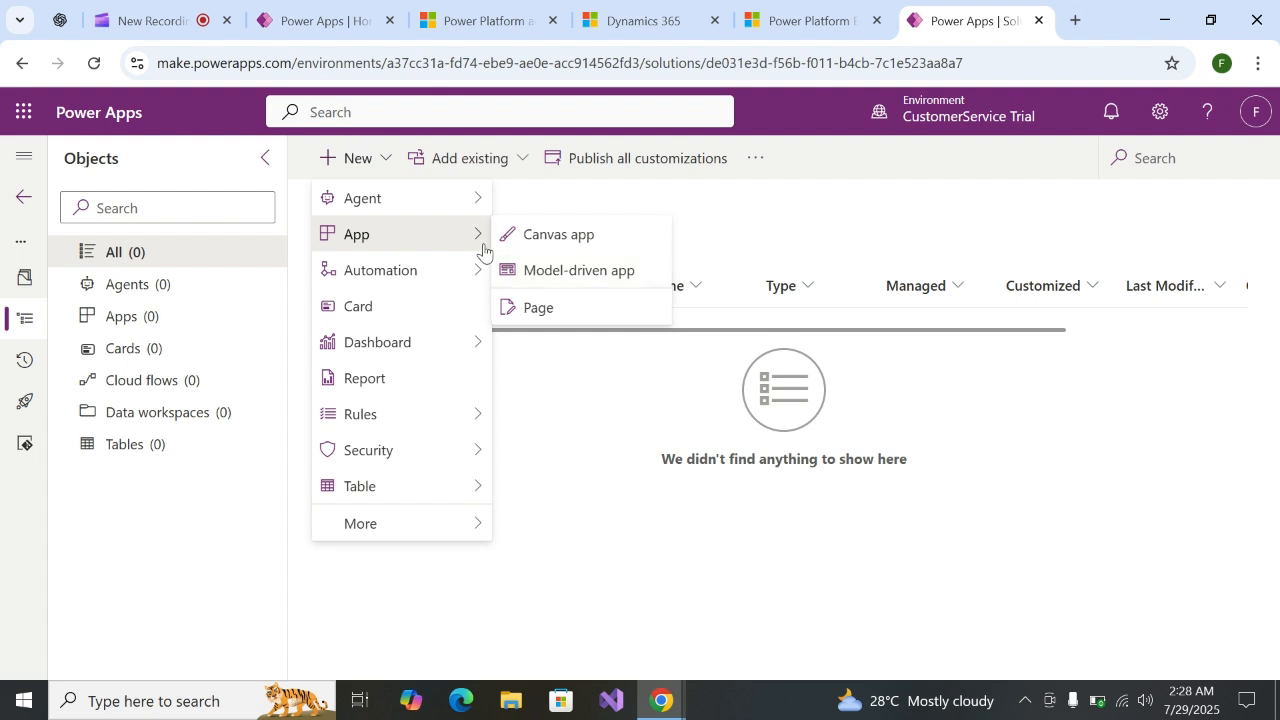
mouse_move(485, 268)
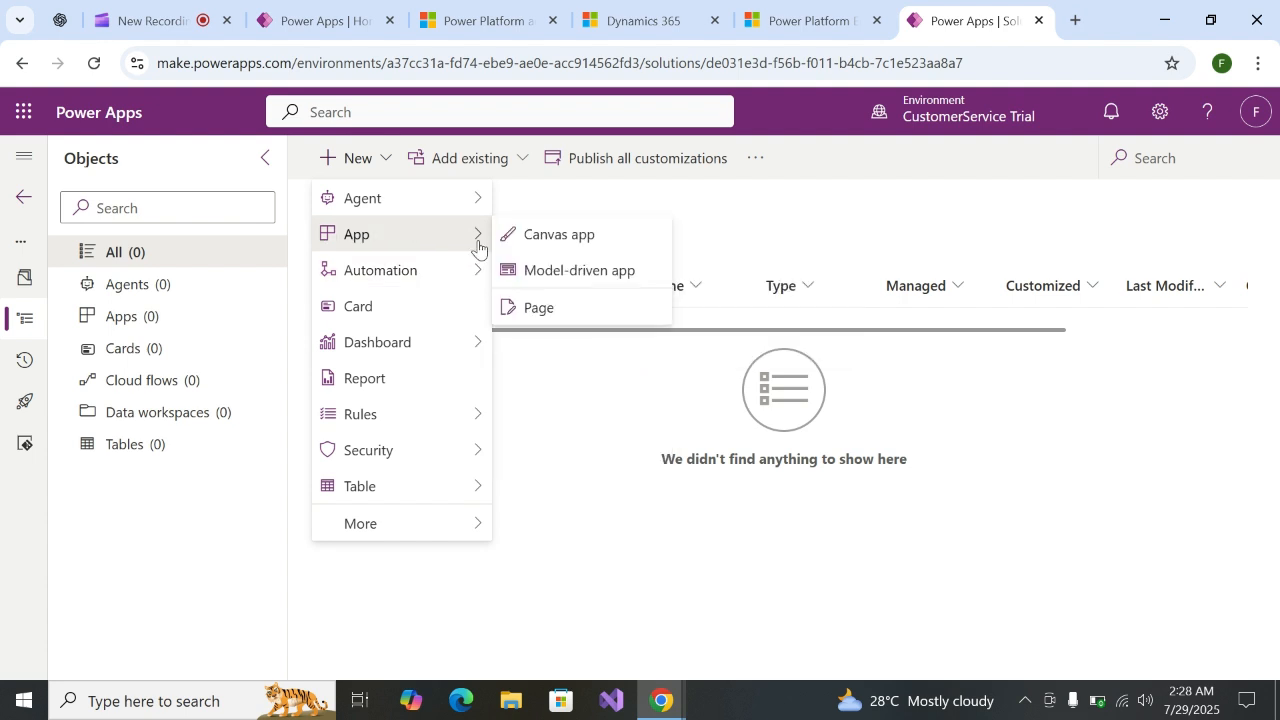